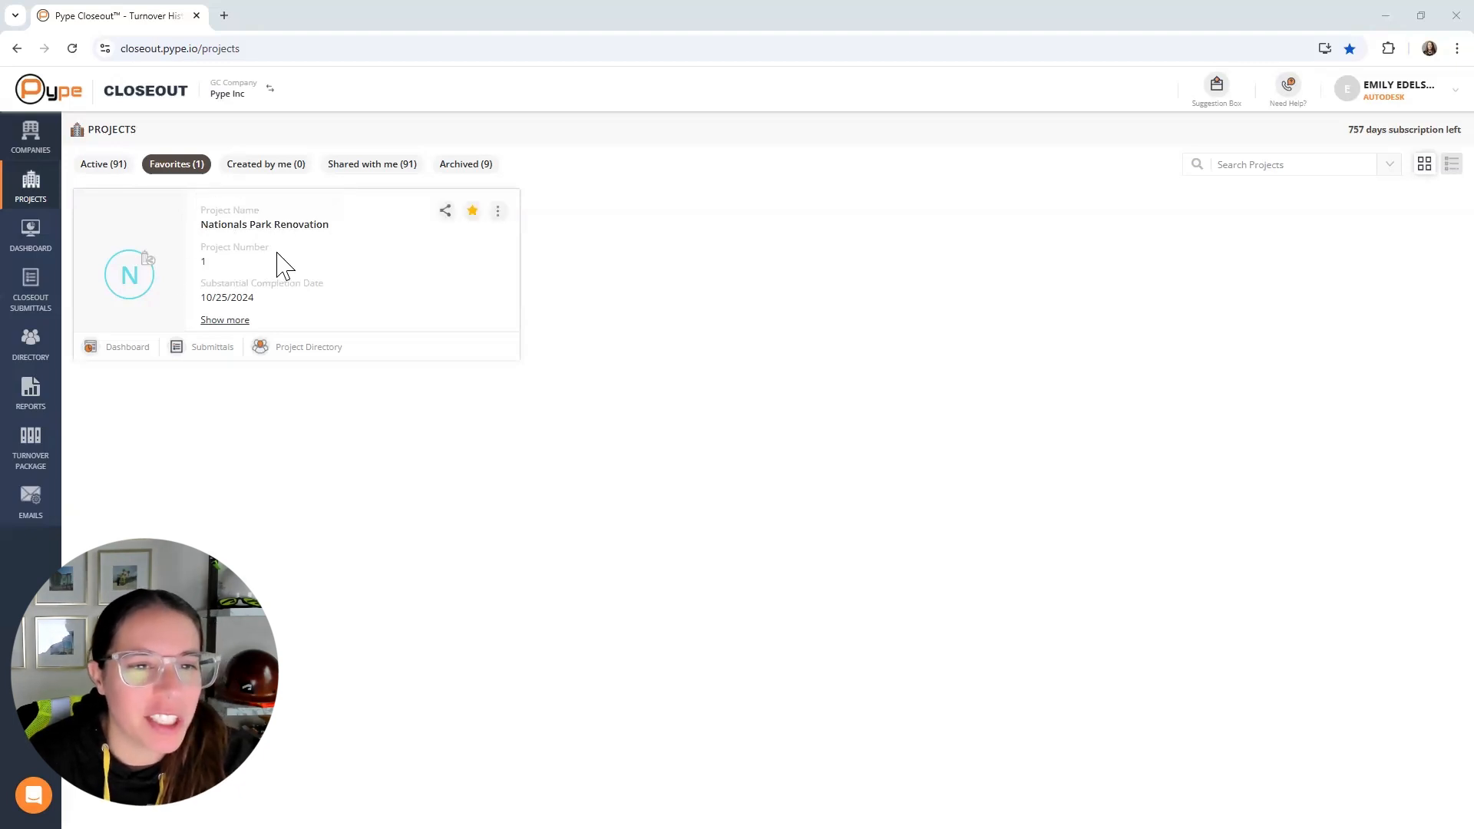
Open the Nationals Park Renovation project's dashboard and review its submittal progress by status, subcontractor and type.
left_click(499, 212)
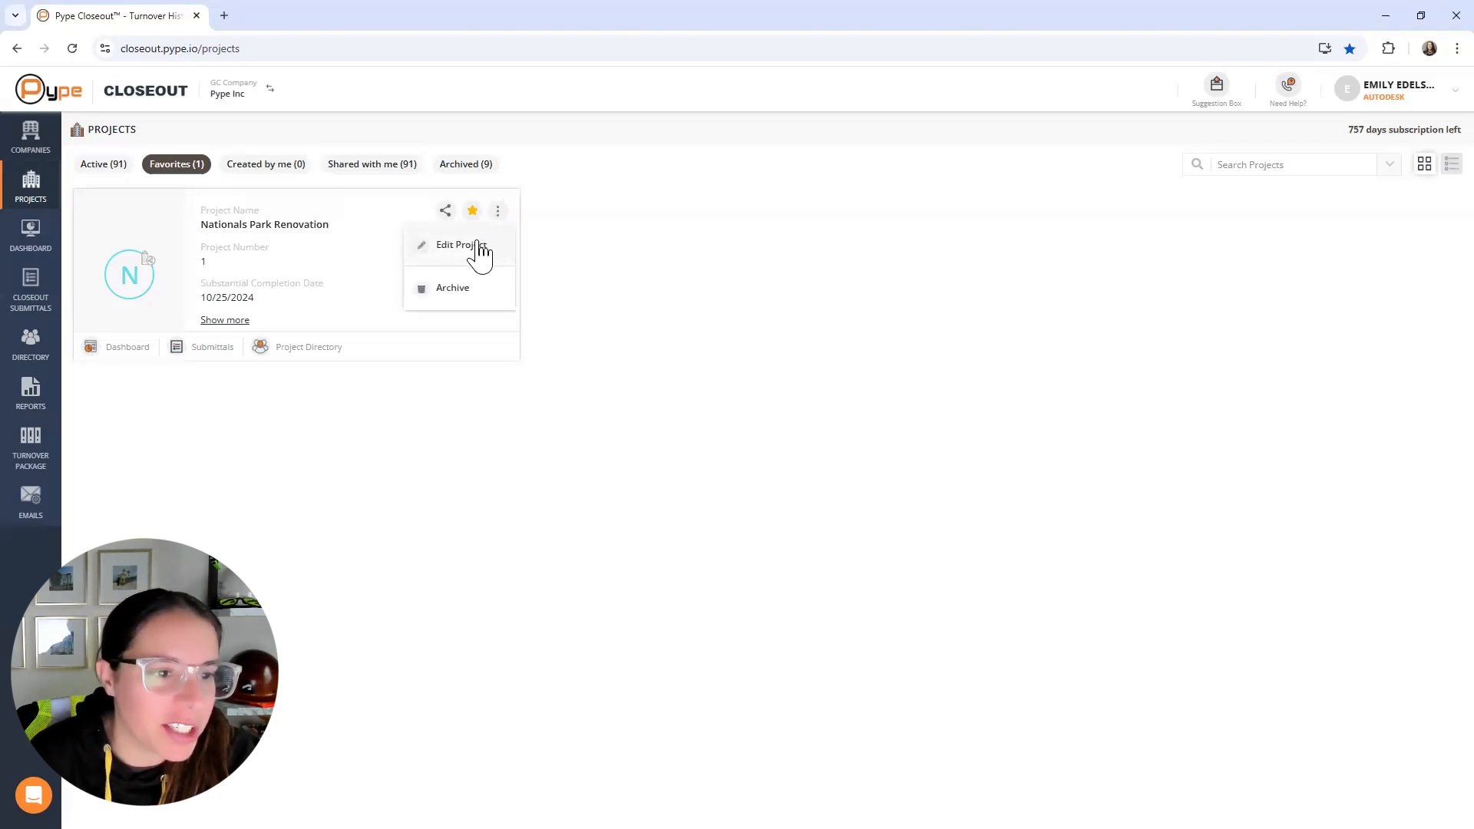
left_click(143, 355)
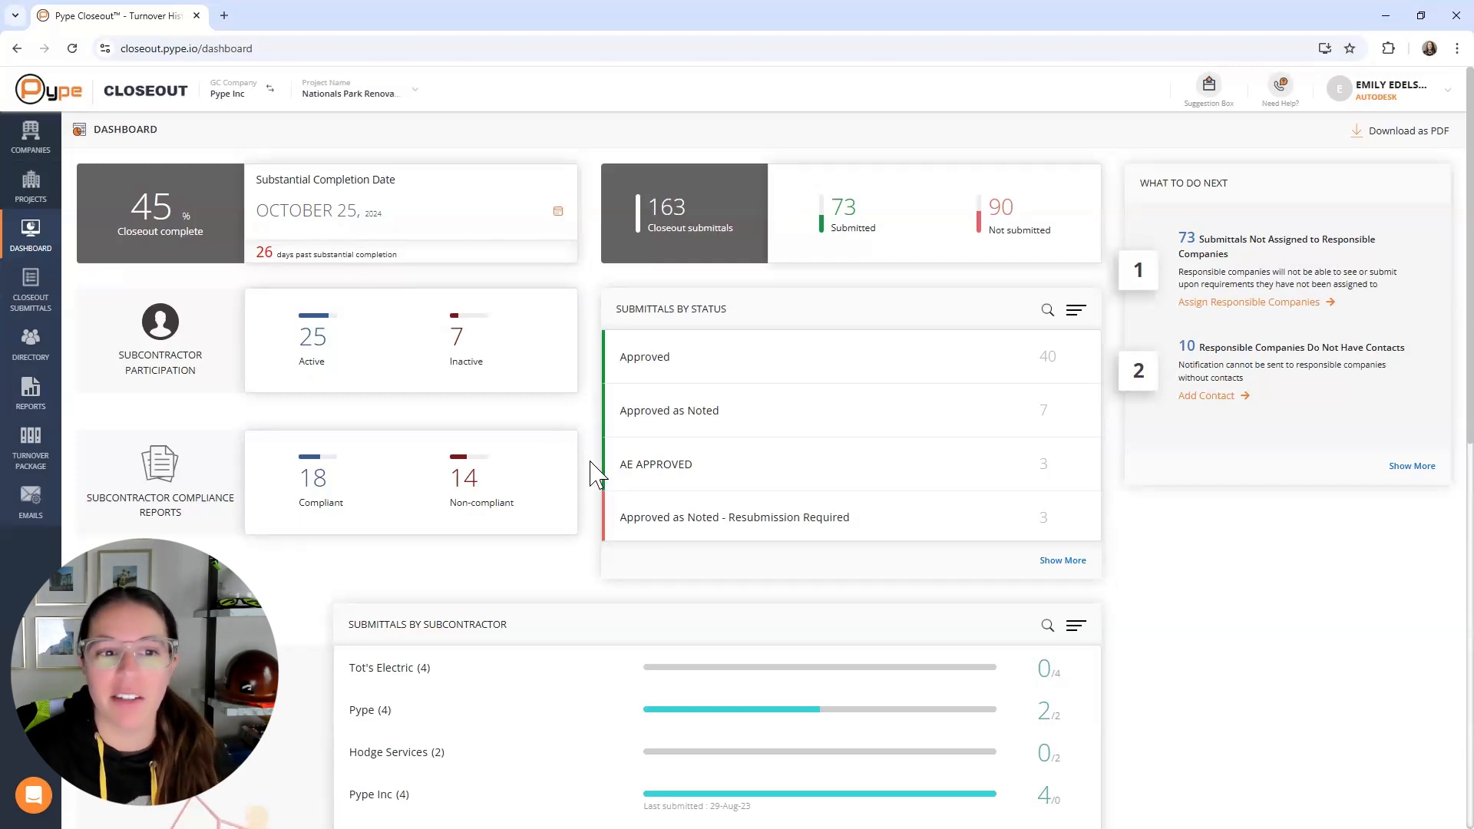
scroll(602, 485, "down", 2)
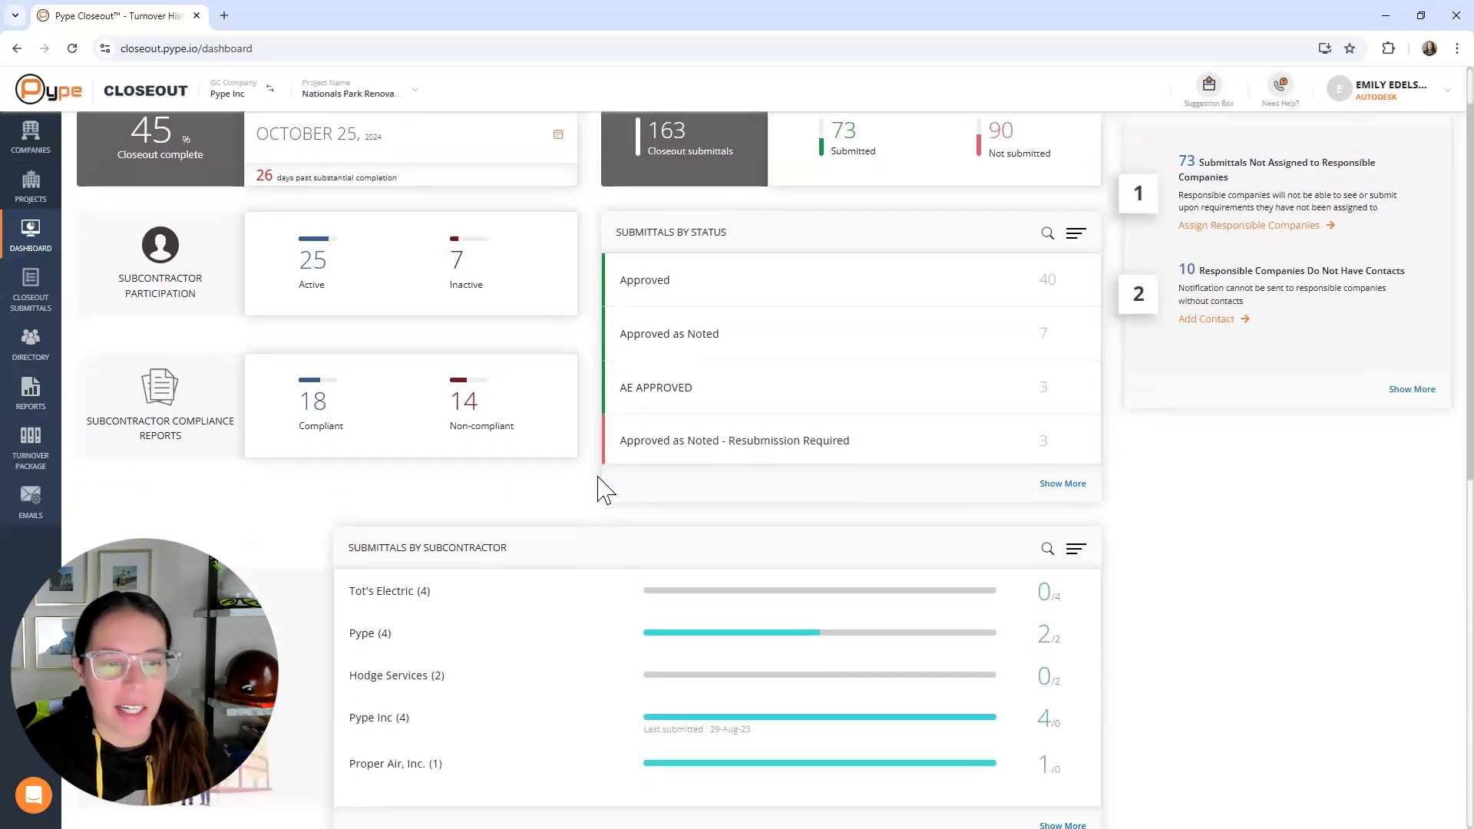
scroll(1108, 603, "down", 8)
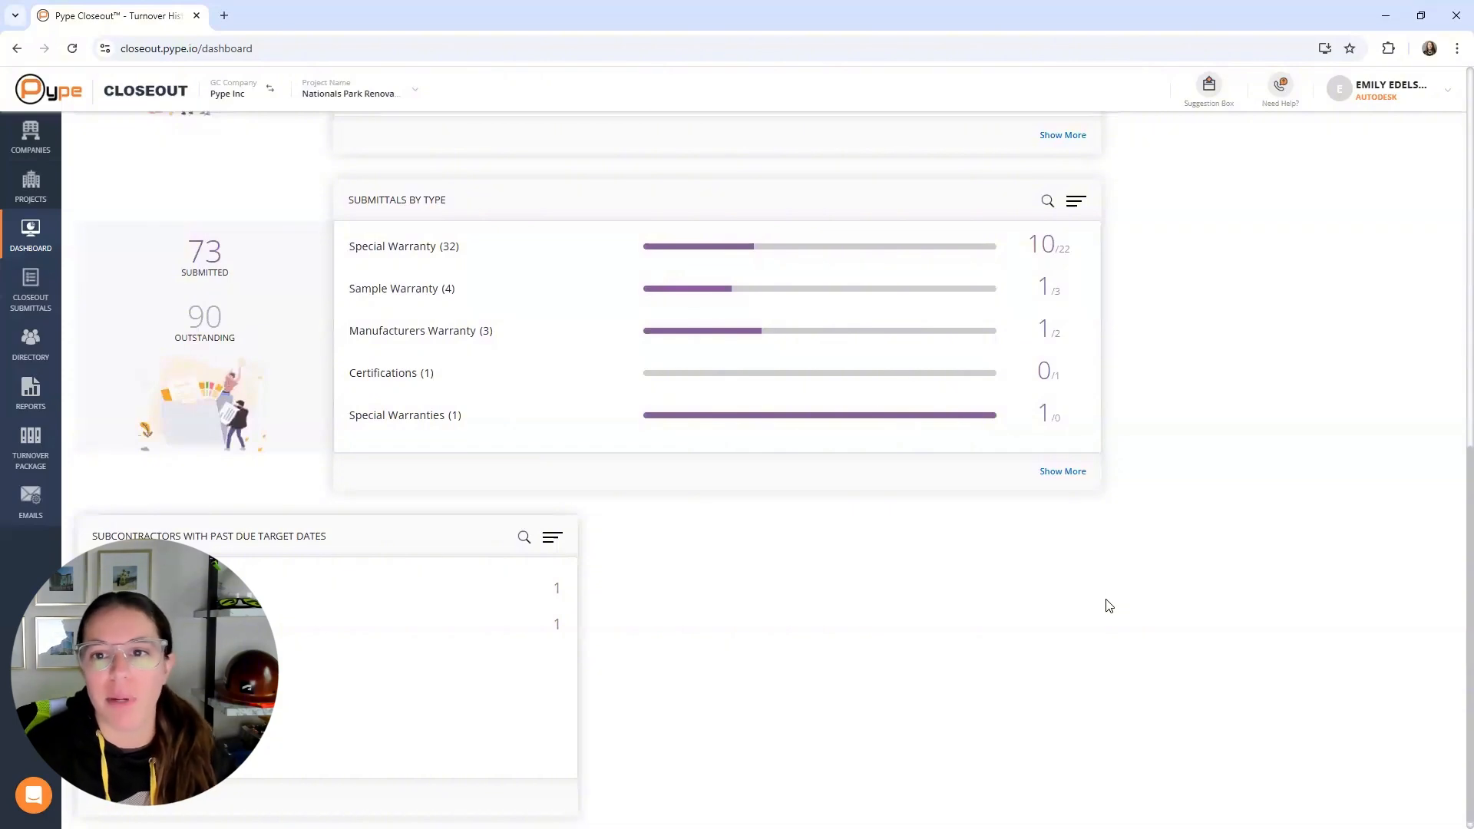
scroll(1108, 606, "up", 1)
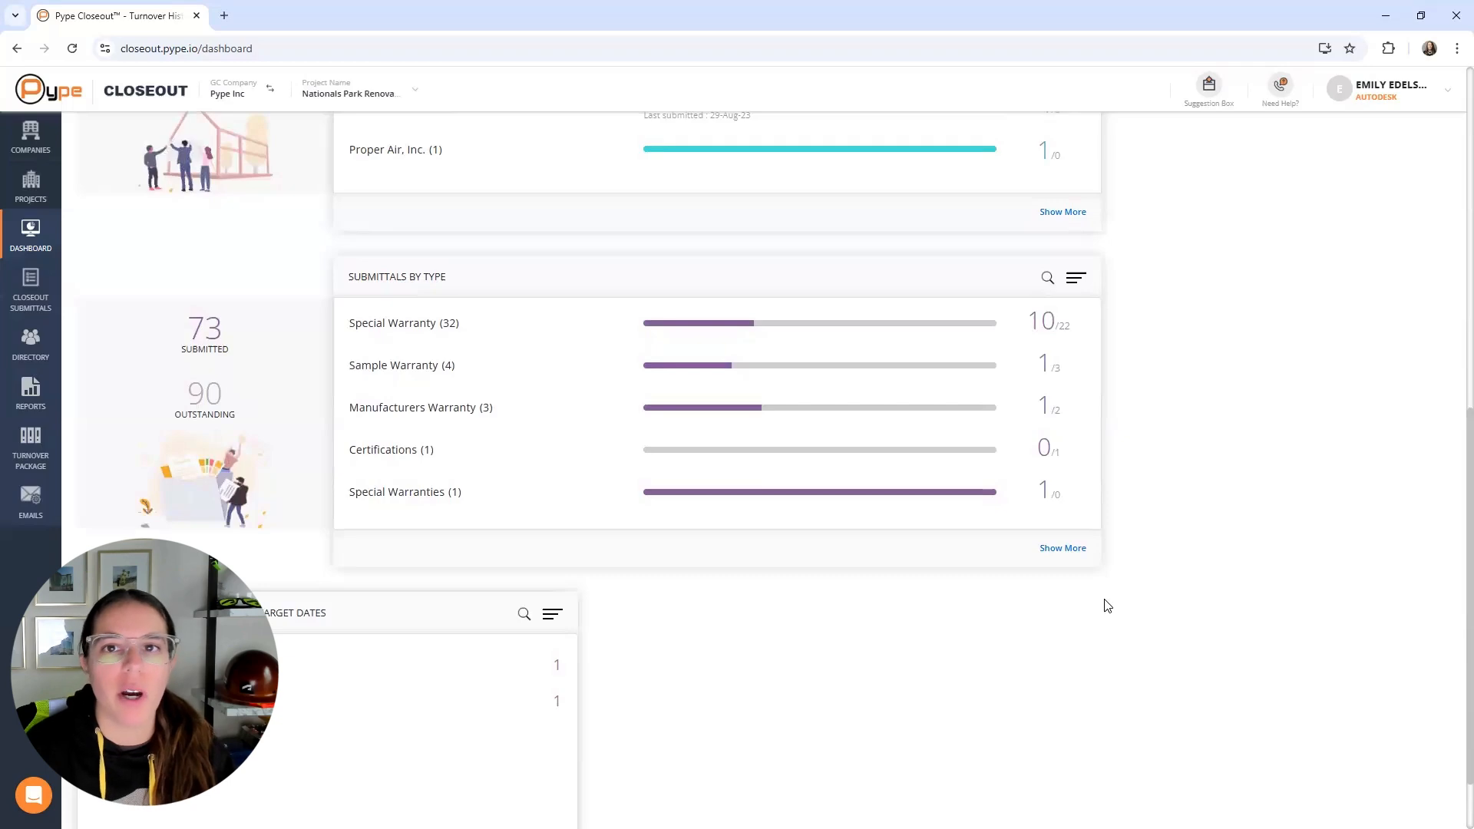
scroll(1106, 604, "up", 10)
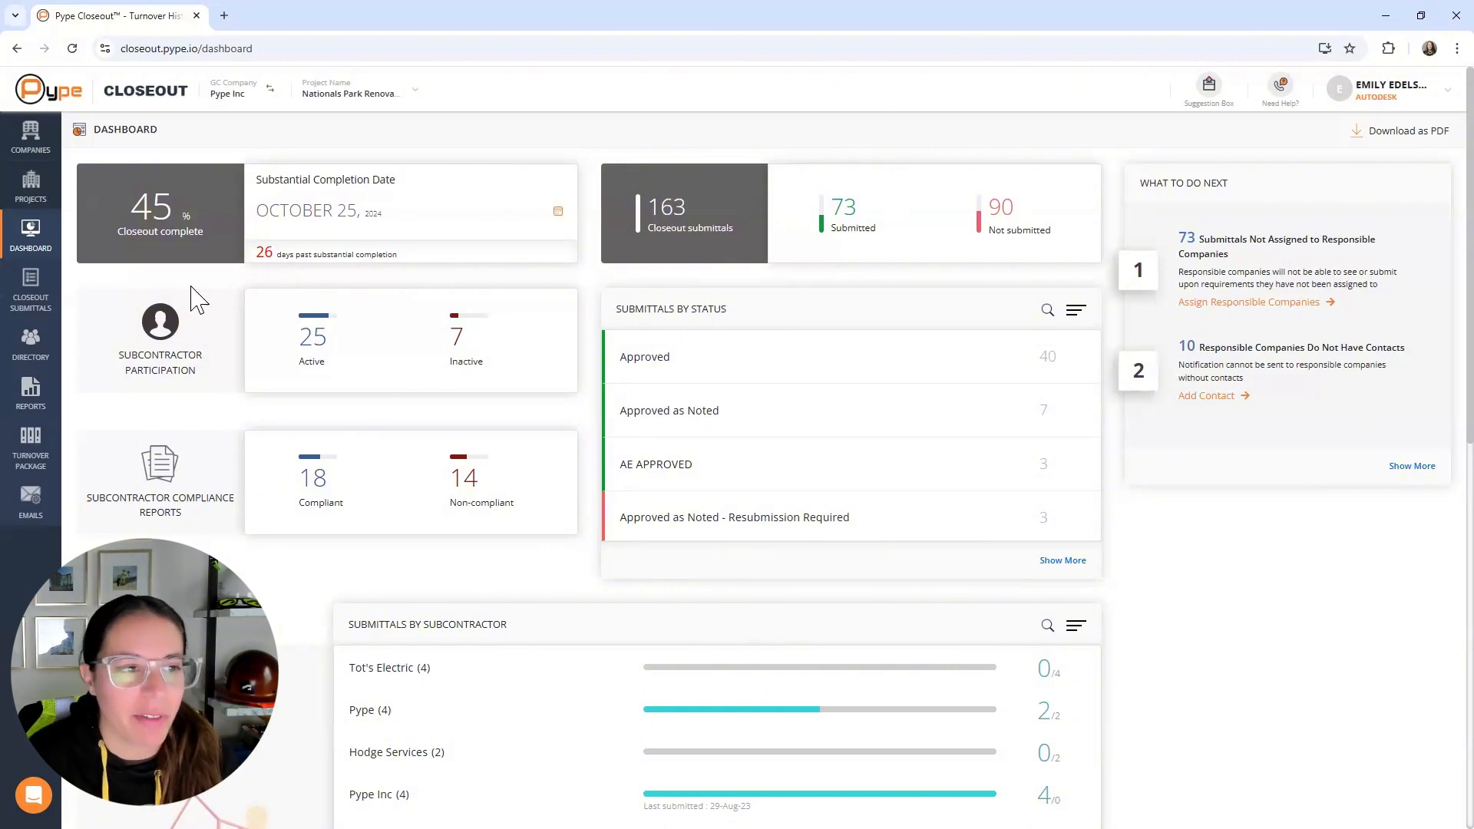
Review the import options for the project's closeout submittals, including the other sources, and return to the submittals list.
left_click(37, 296)
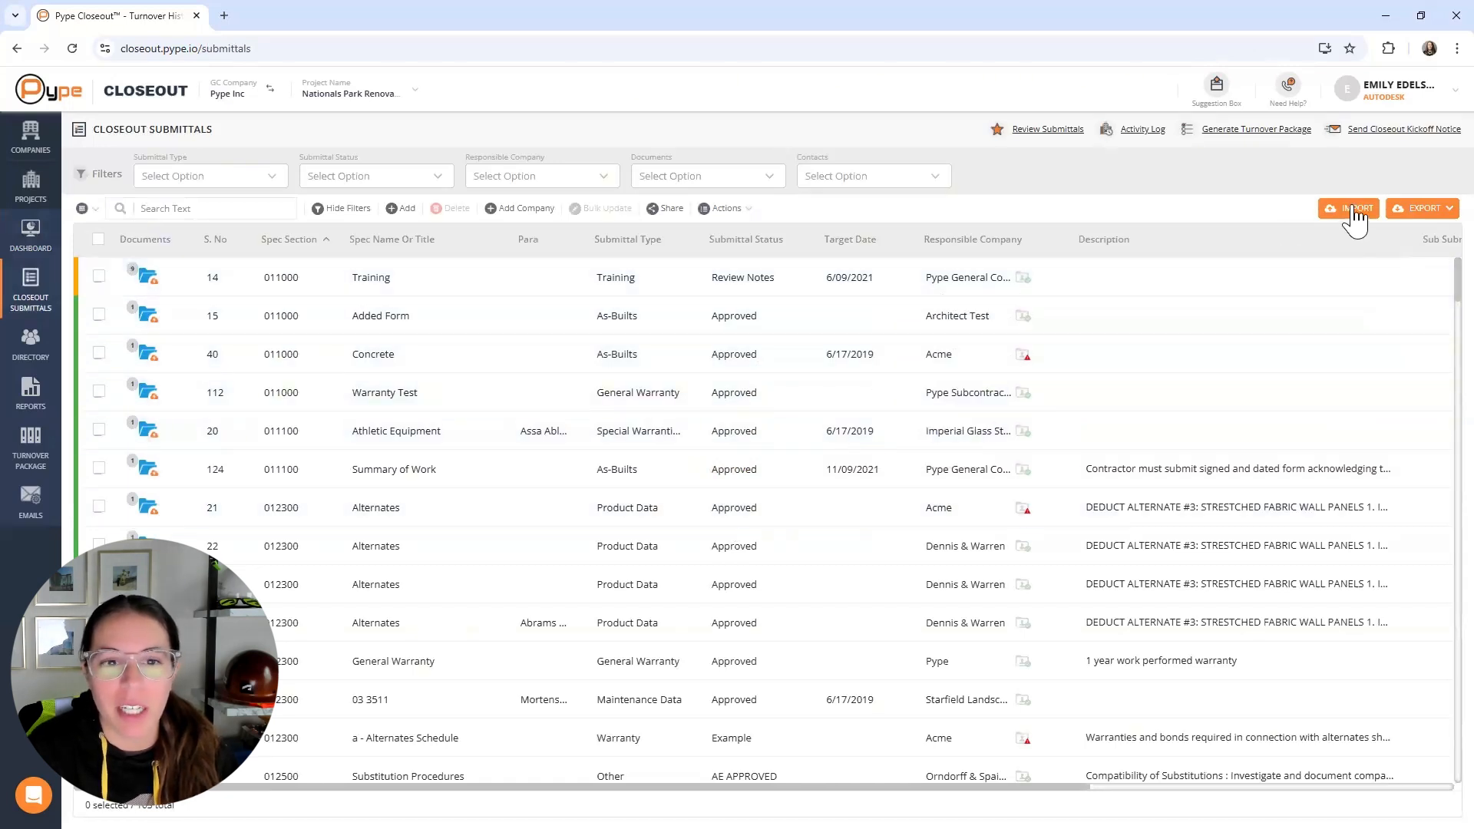
left_click(1356, 219)
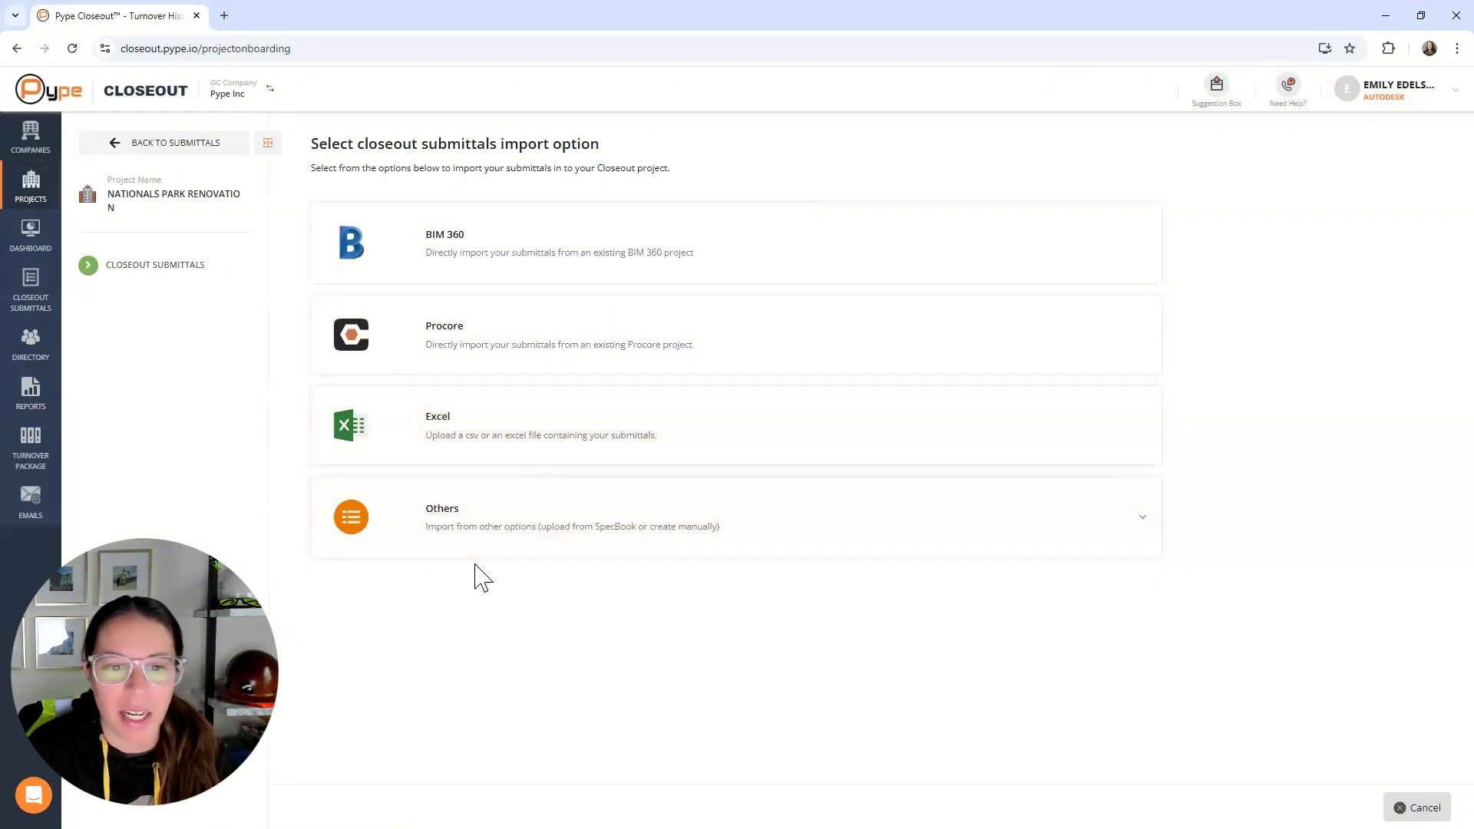
left_click(633, 542)
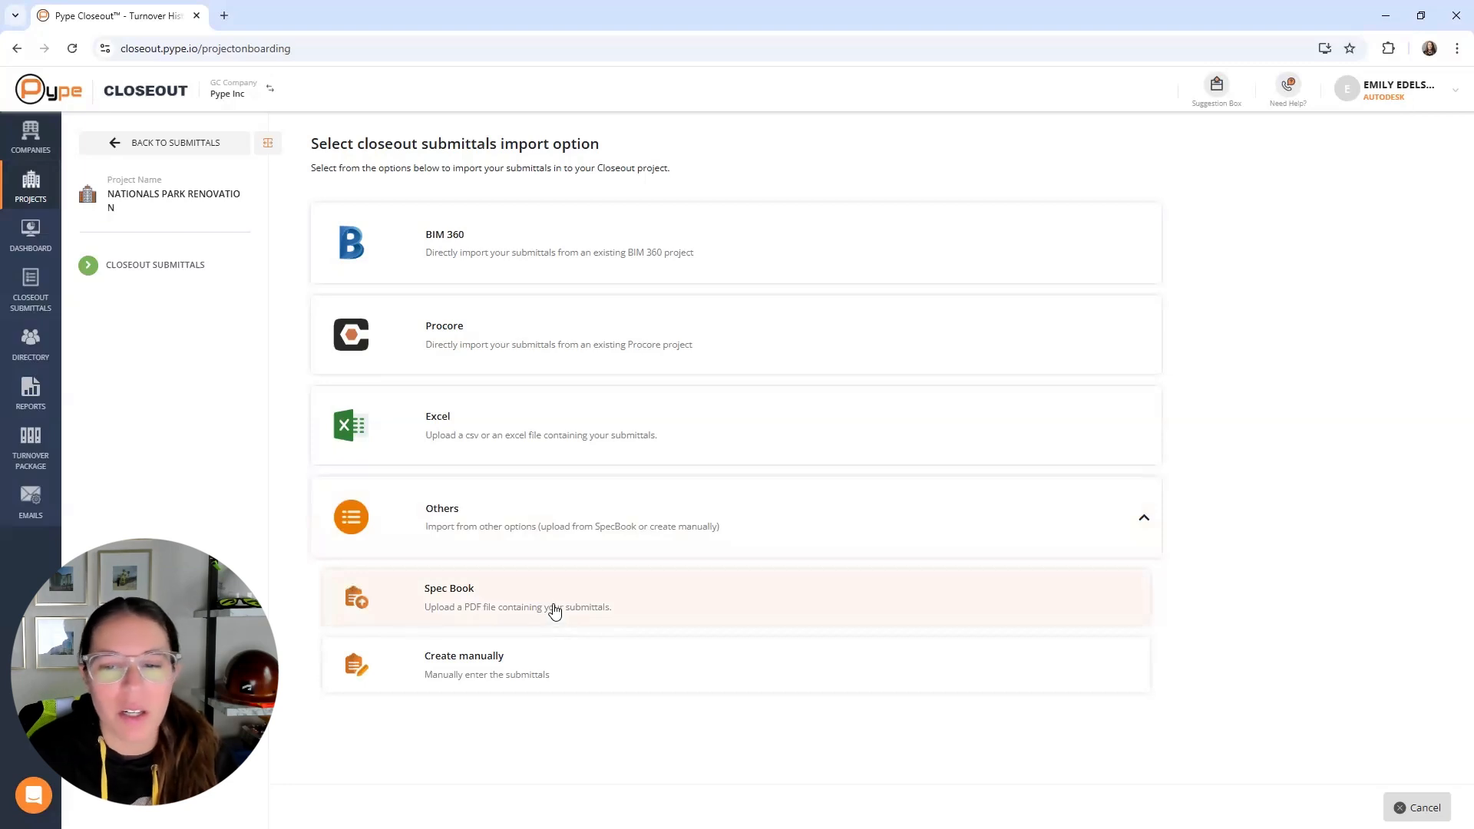
left_click(161, 146)
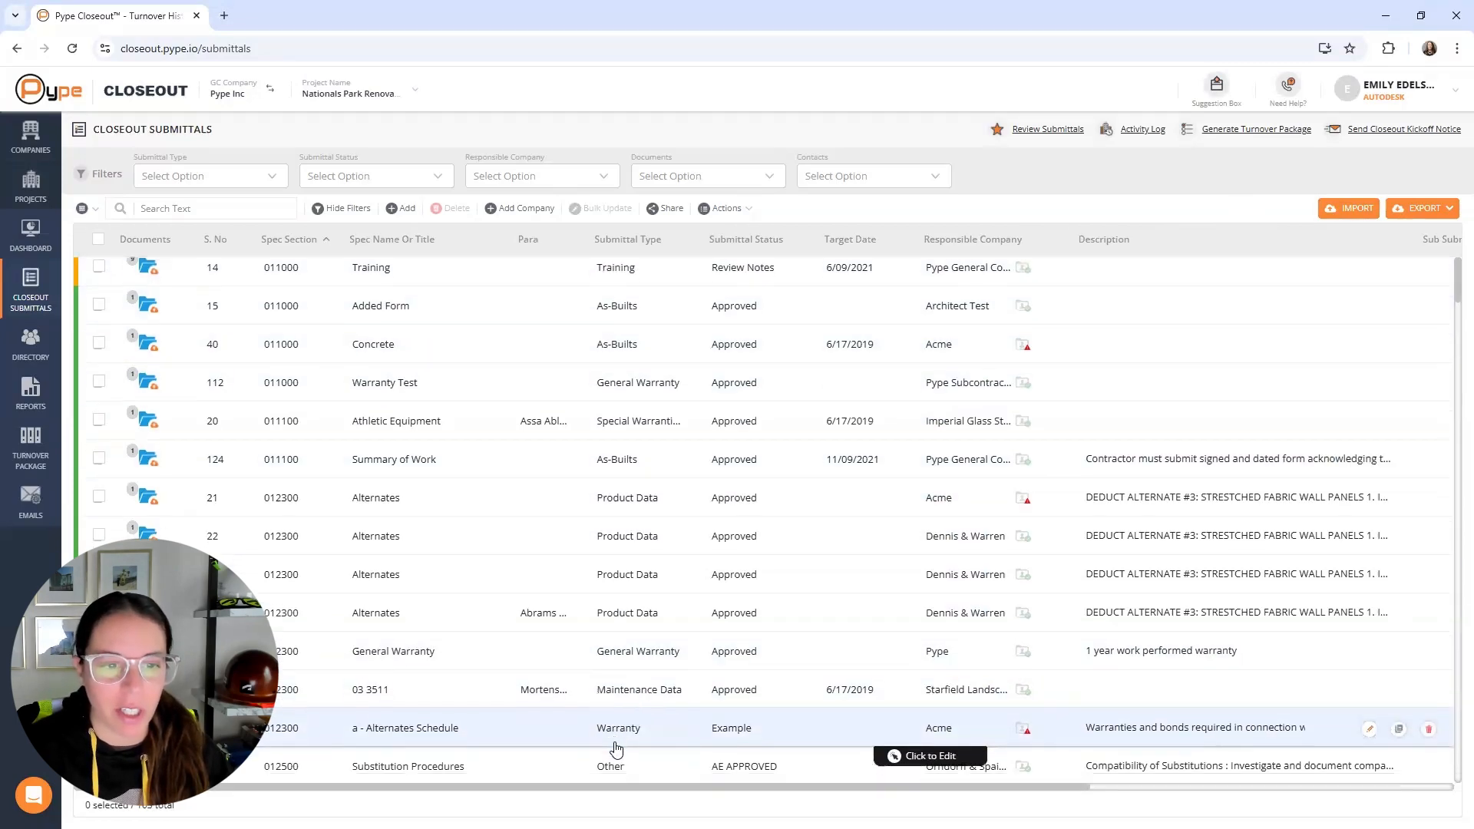
Open the General Warranty submittal in spec section 012300 and review its submittal details.
scroll(617, 739, "down", 3)
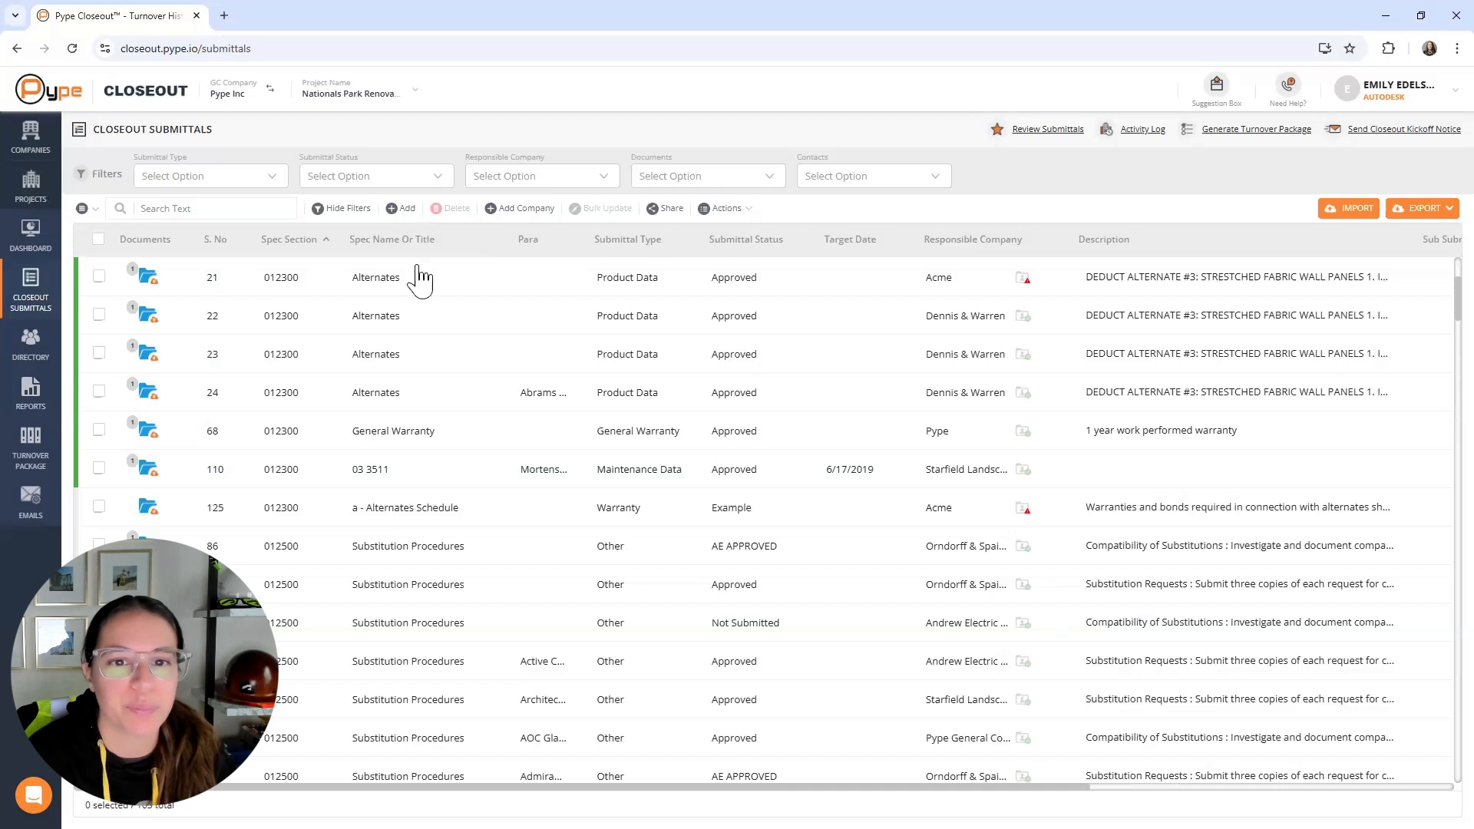
left_click(98, 430)
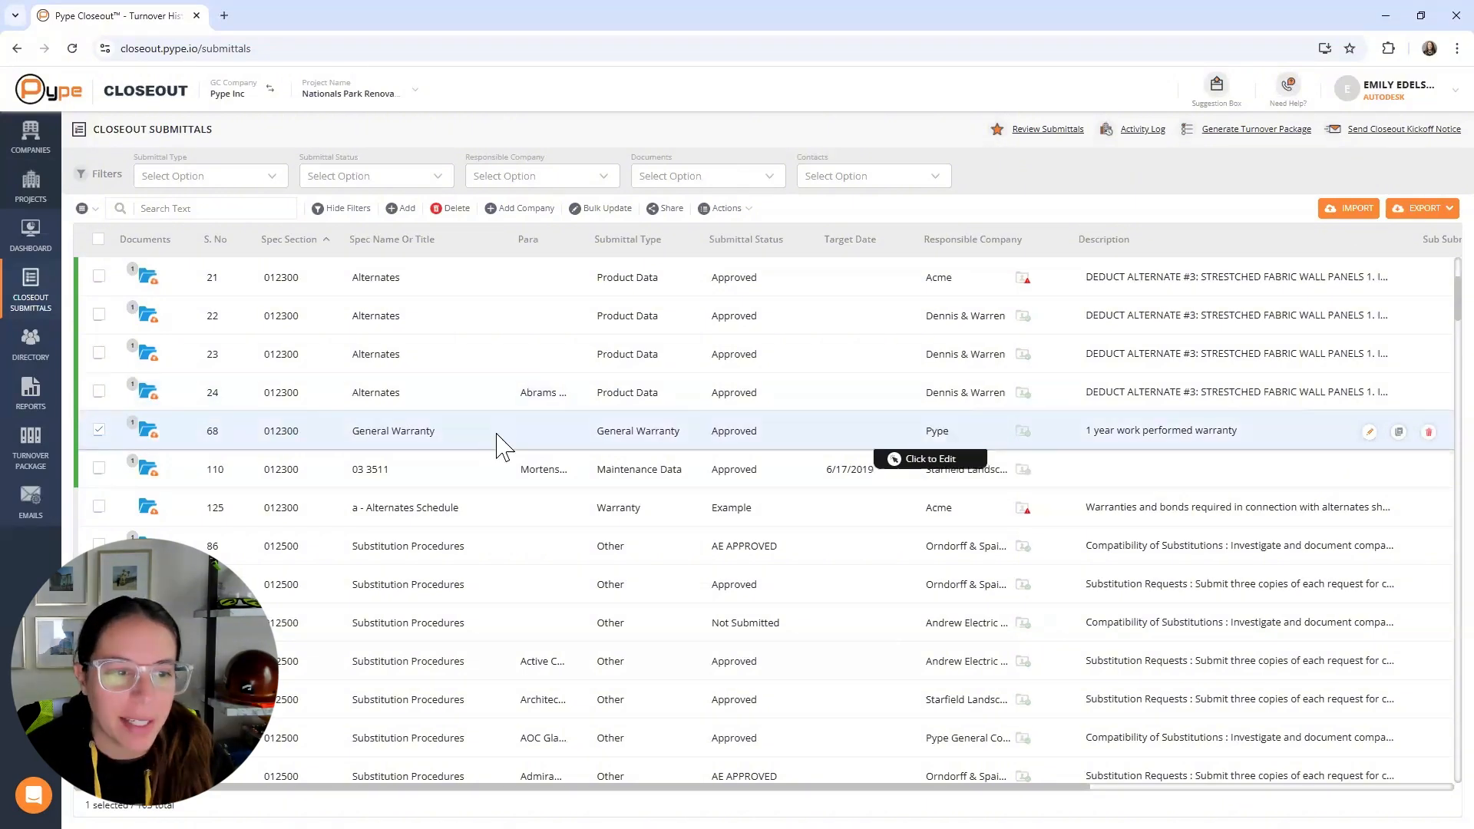
left_click(497, 444)
scroll(609, 263, "down", 2)
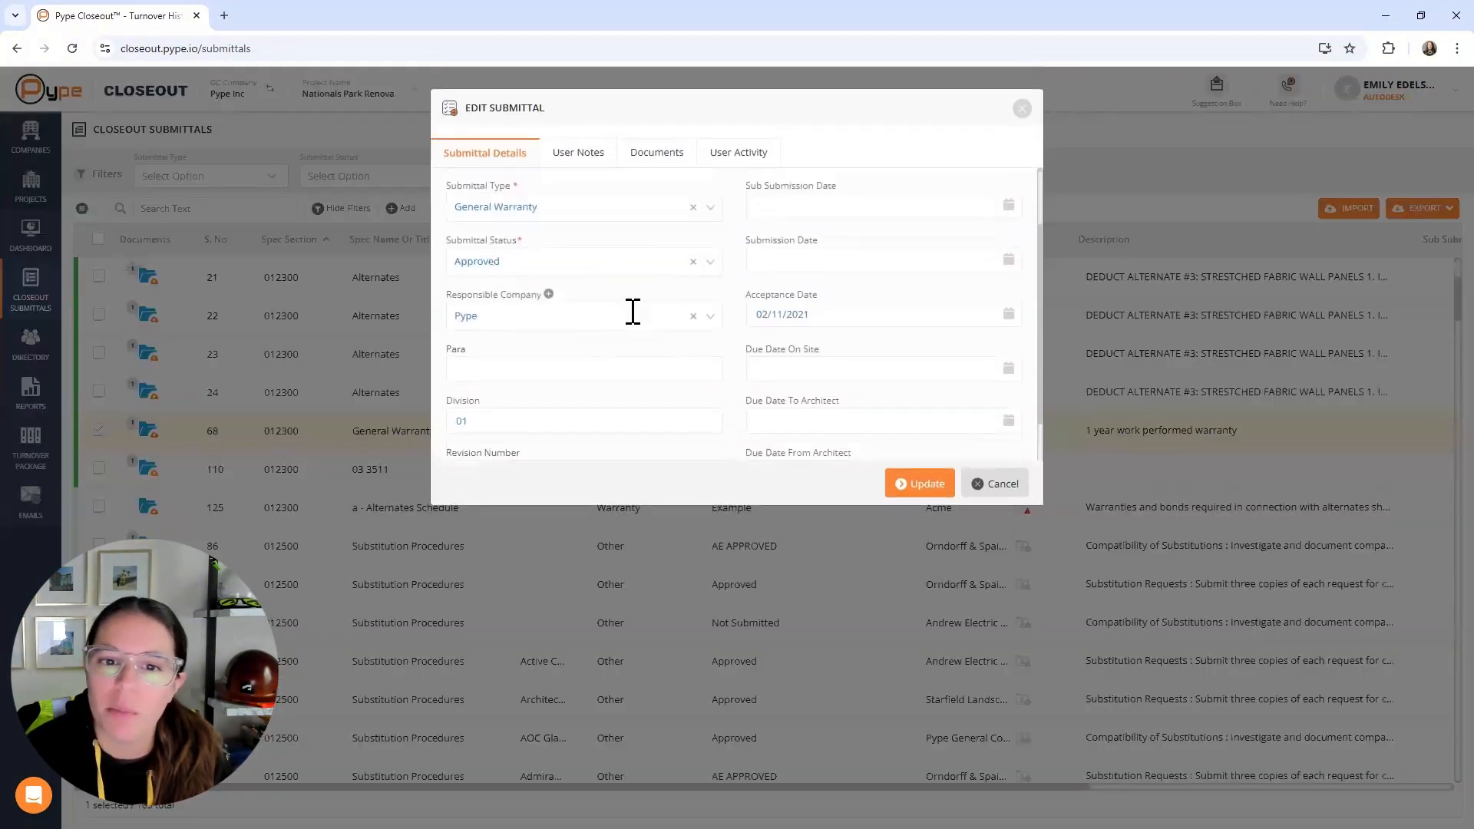
scroll(645, 332, "down", 2)
scroll(737, 376, "up", 3)
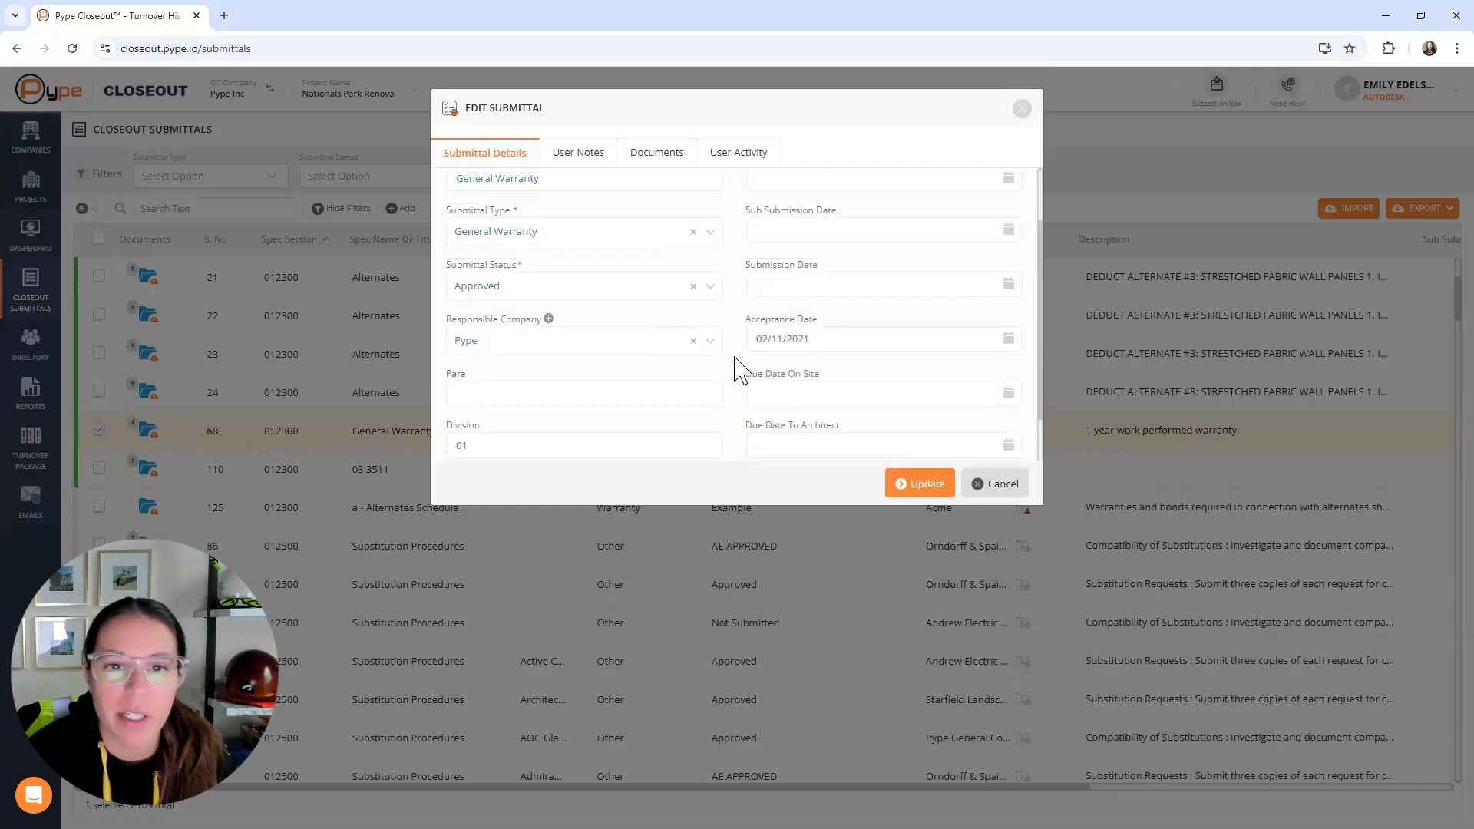
scroll(730, 360, "up", 1)
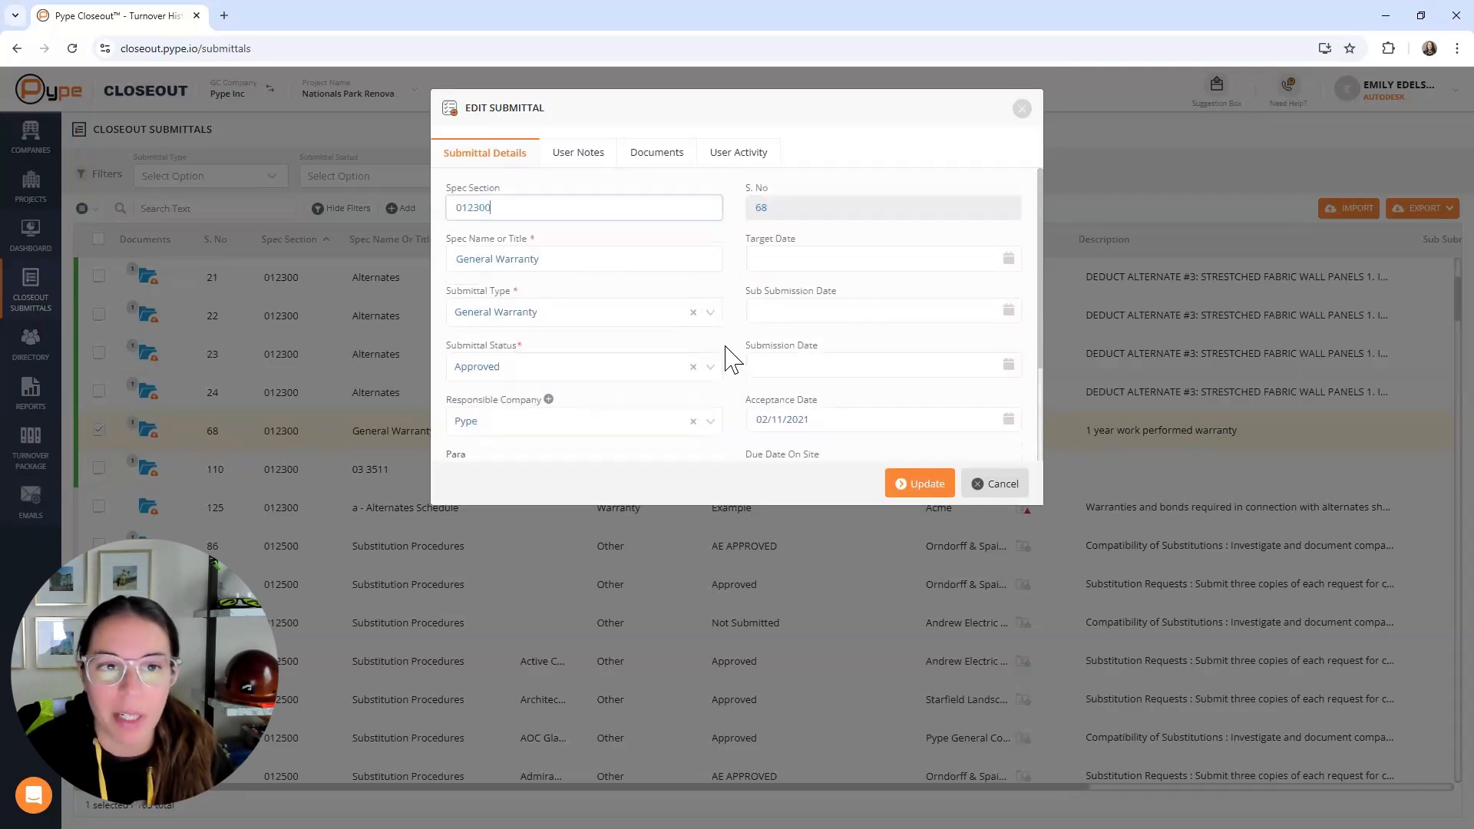
Review the General Warranty submittal's user notes, documents and user activity, and close it without changes.
left_click(585, 159)
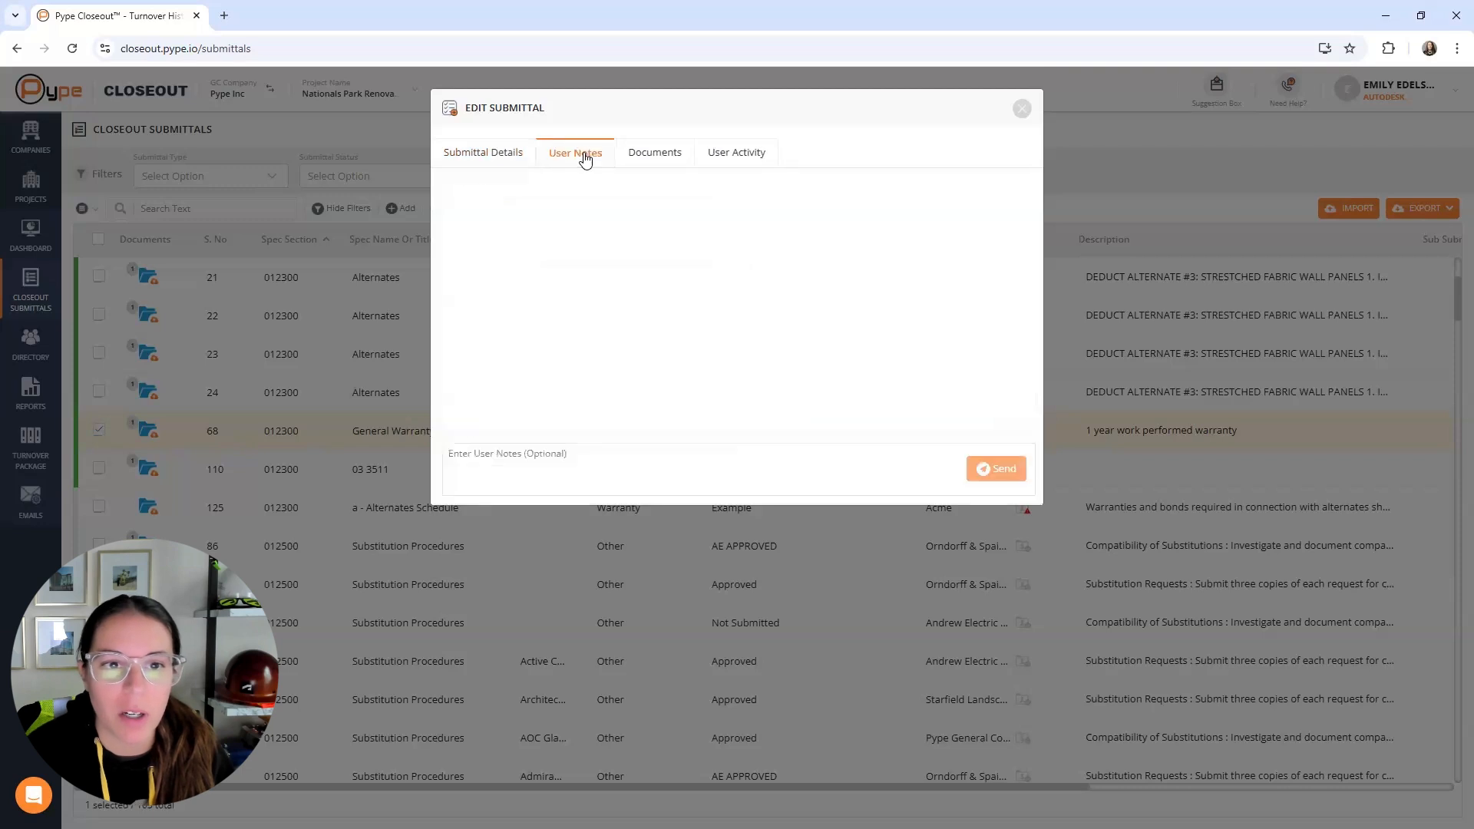
left_click(643, 168)
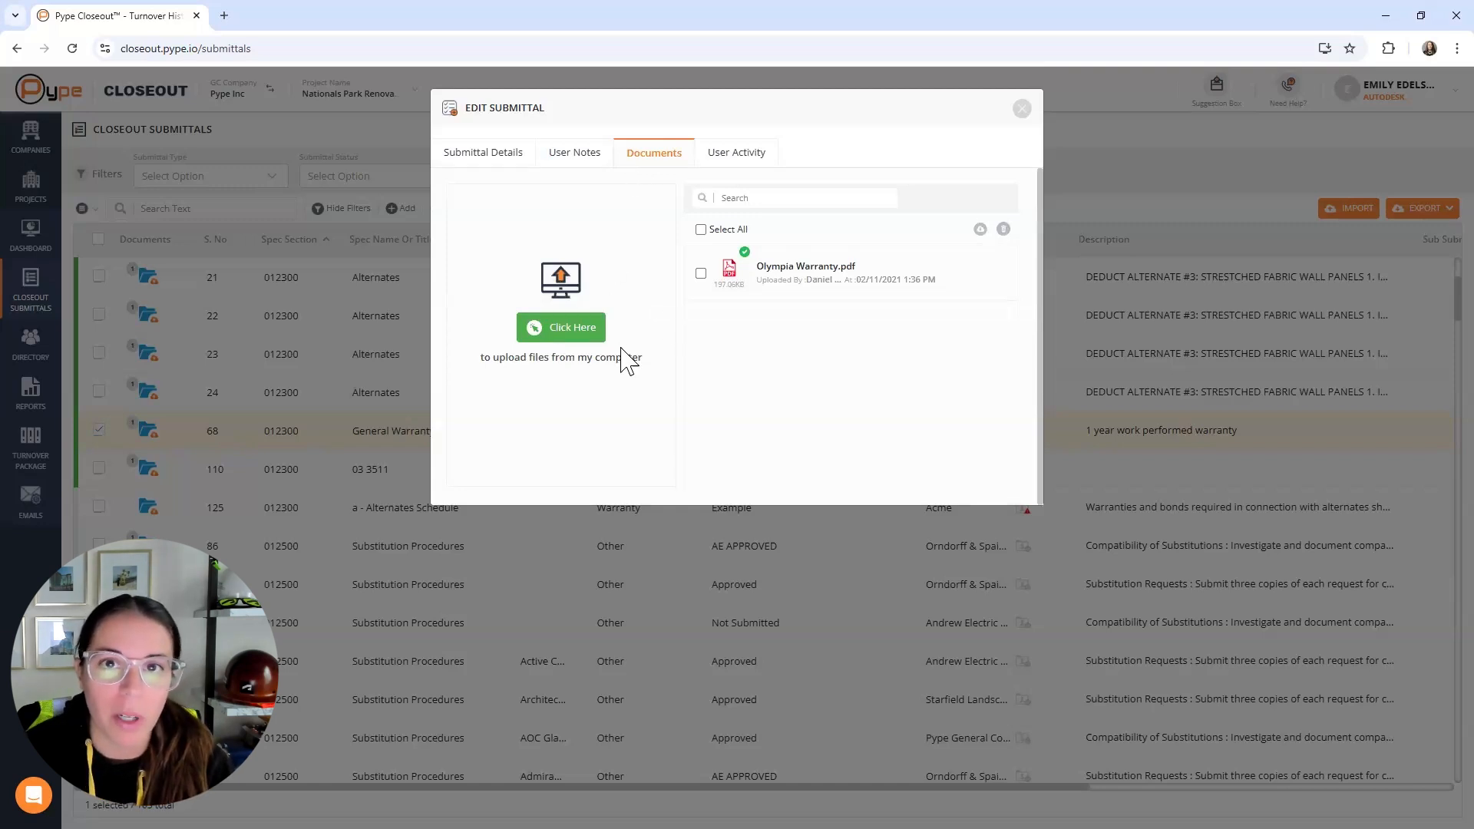
left_click(737, 153)
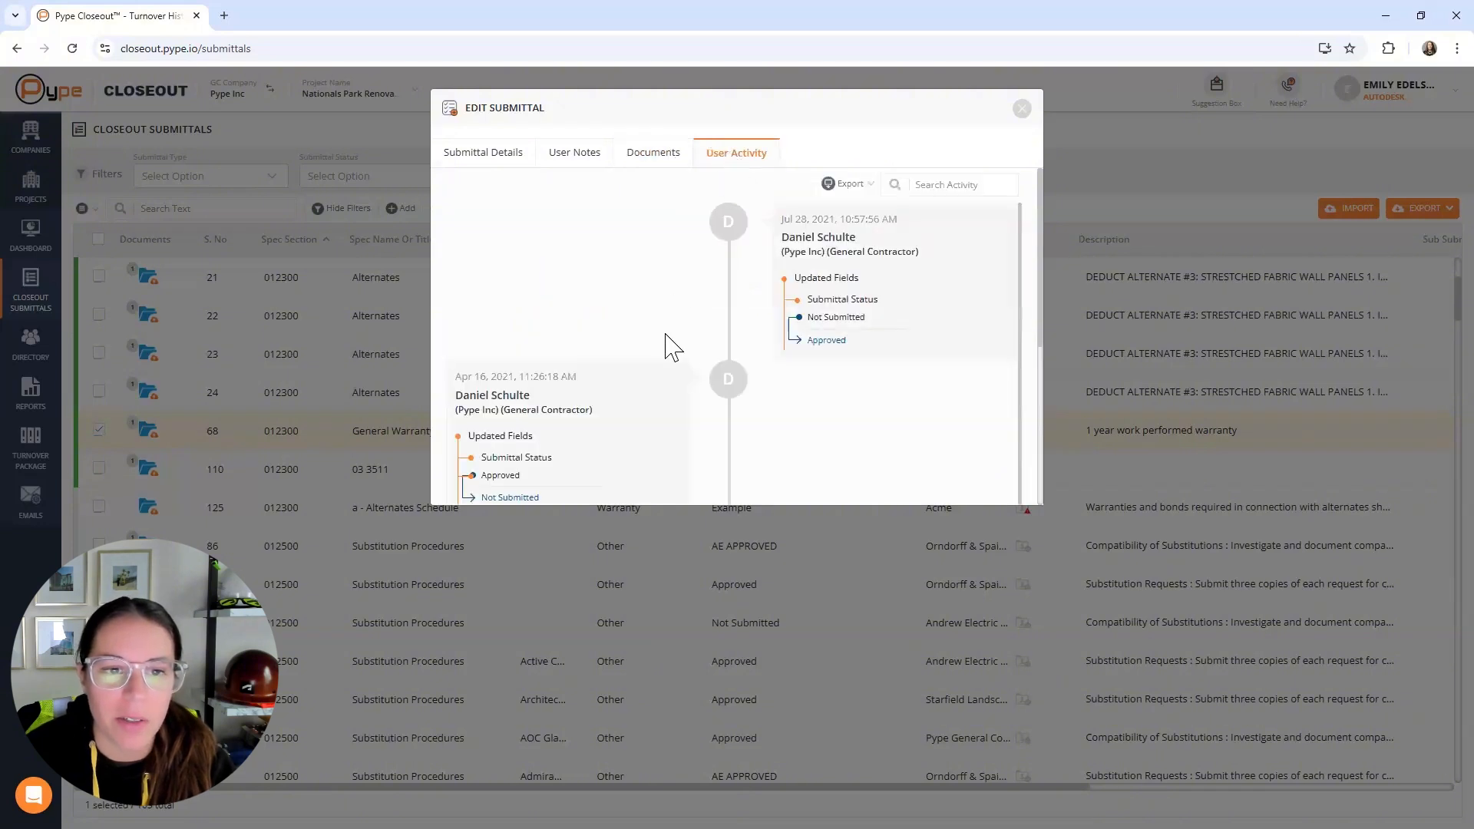
scroll(725, 372, "down", 2)
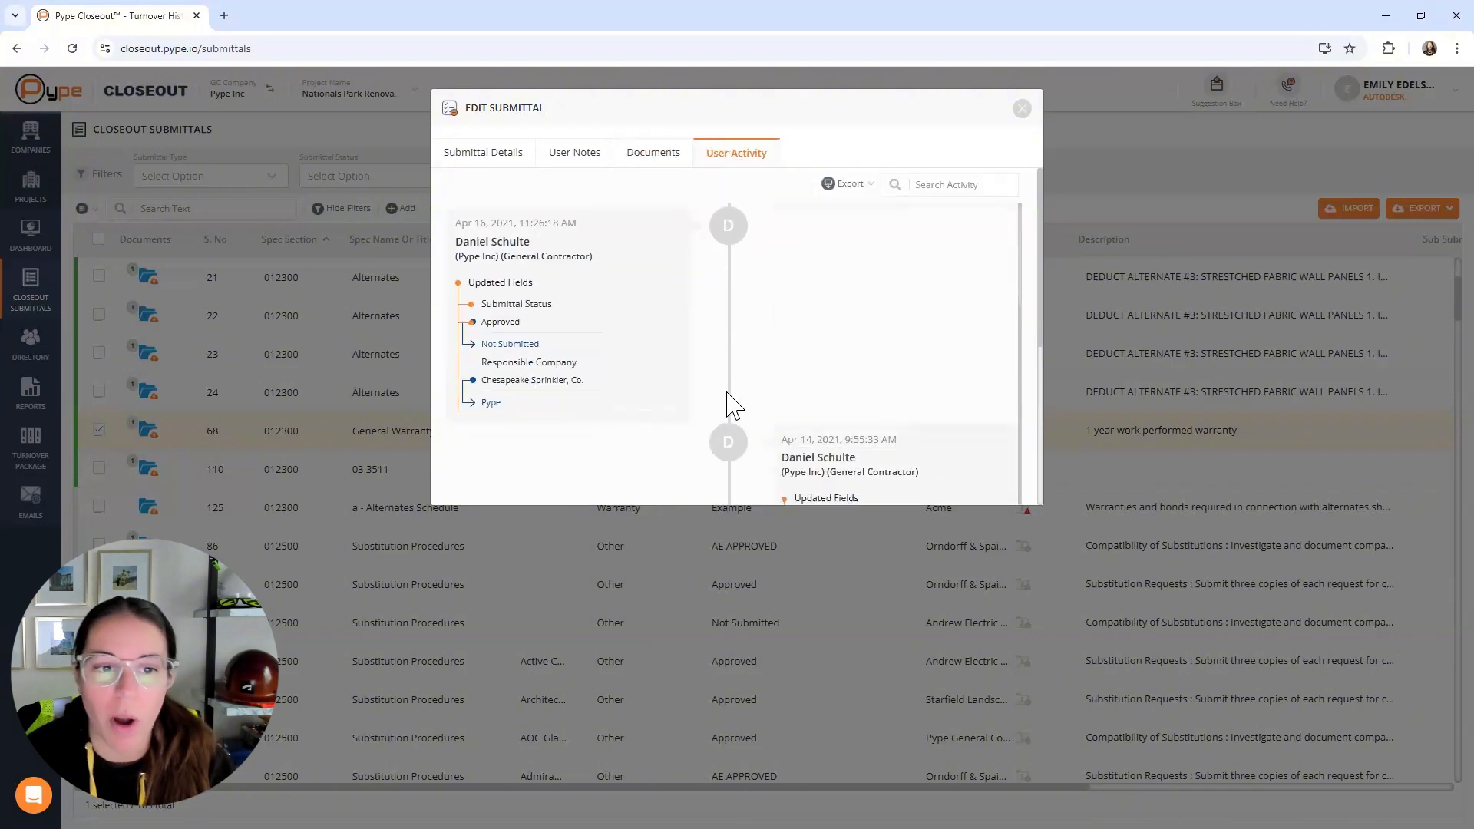
scroll(730, 417, "up", 2)
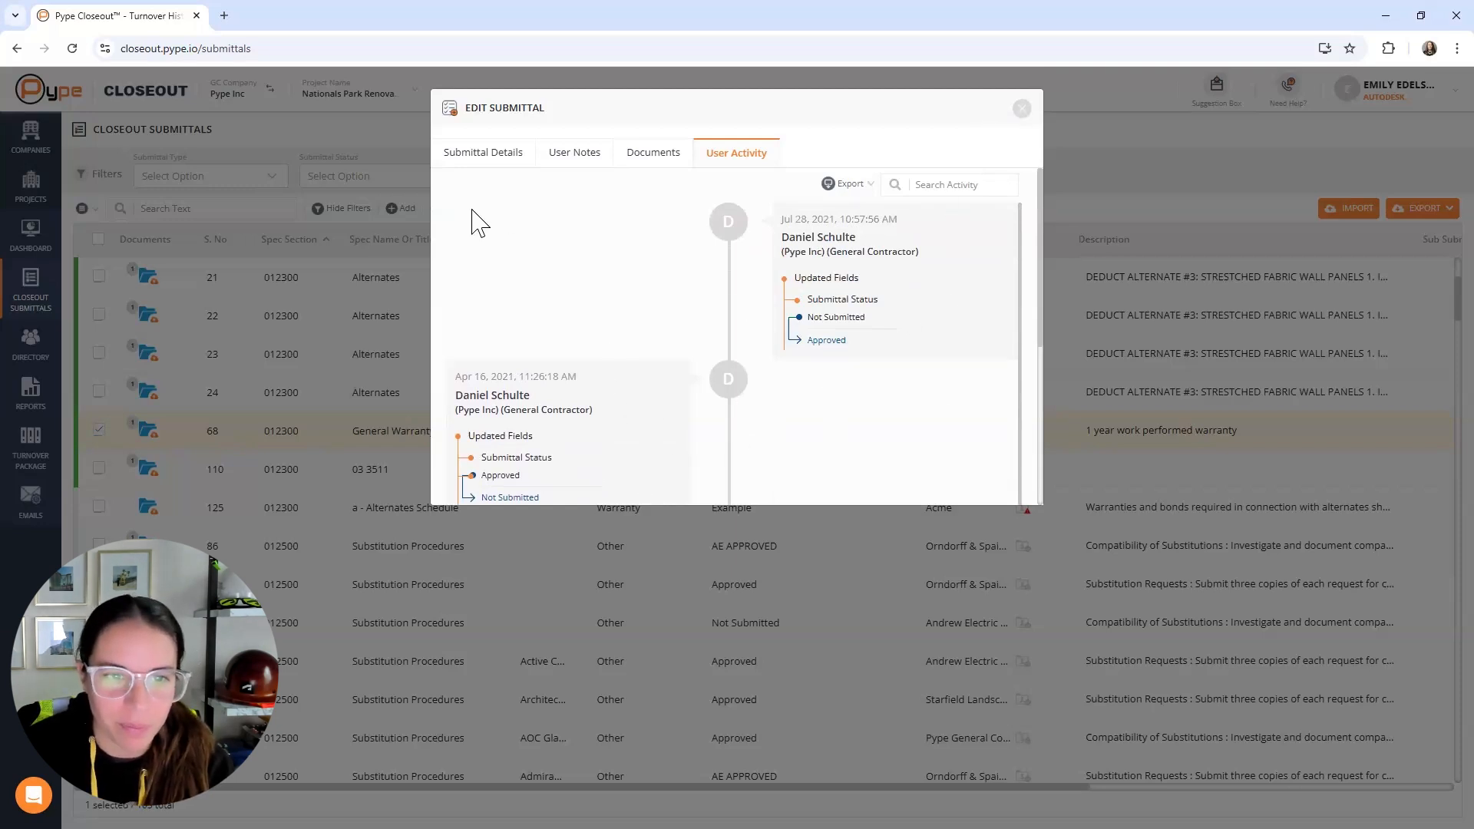
left_click(492, 154)
scroll(612, 412, "down", 2)
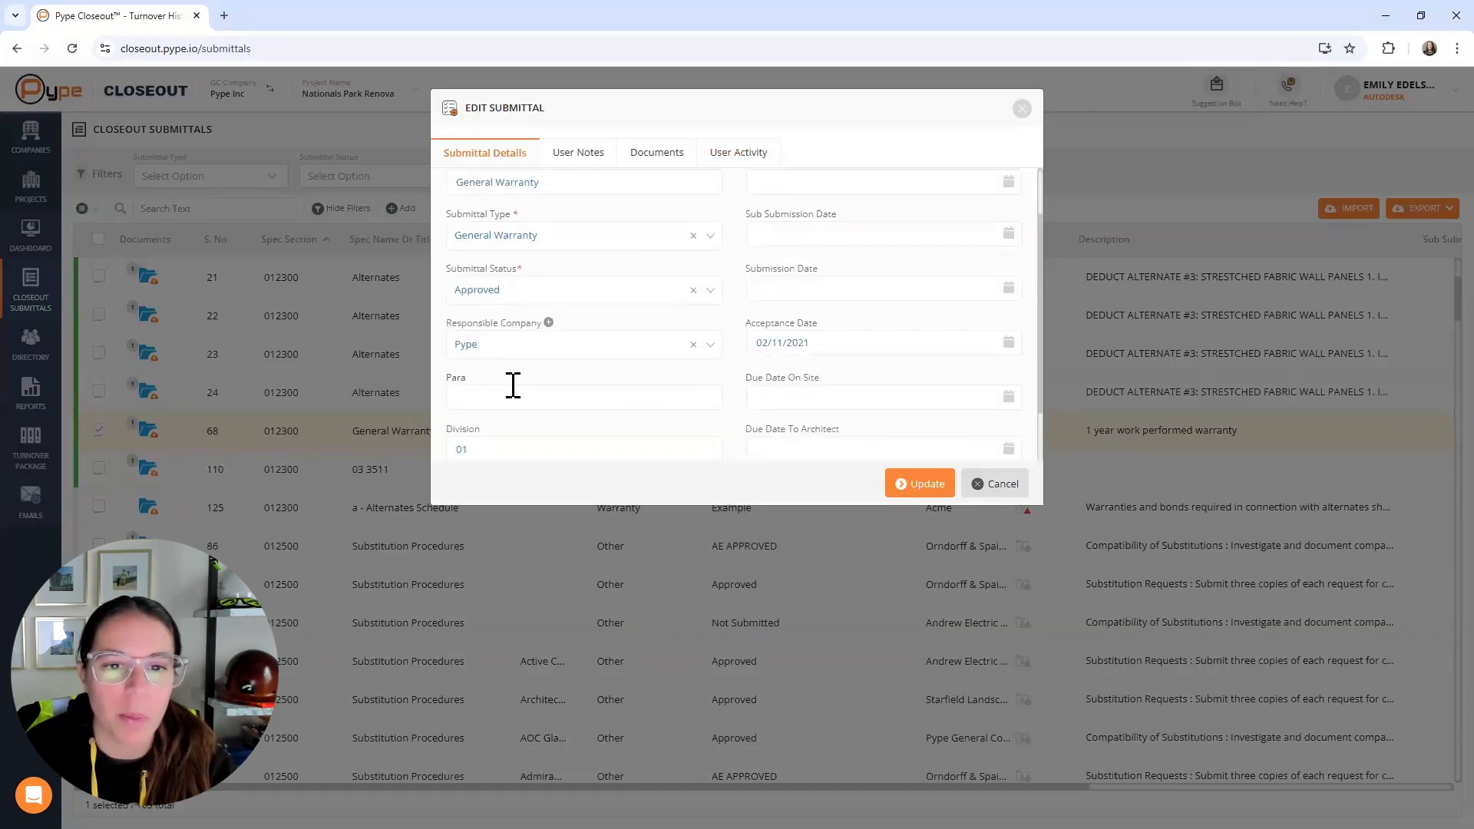
left_click(1022, 108)
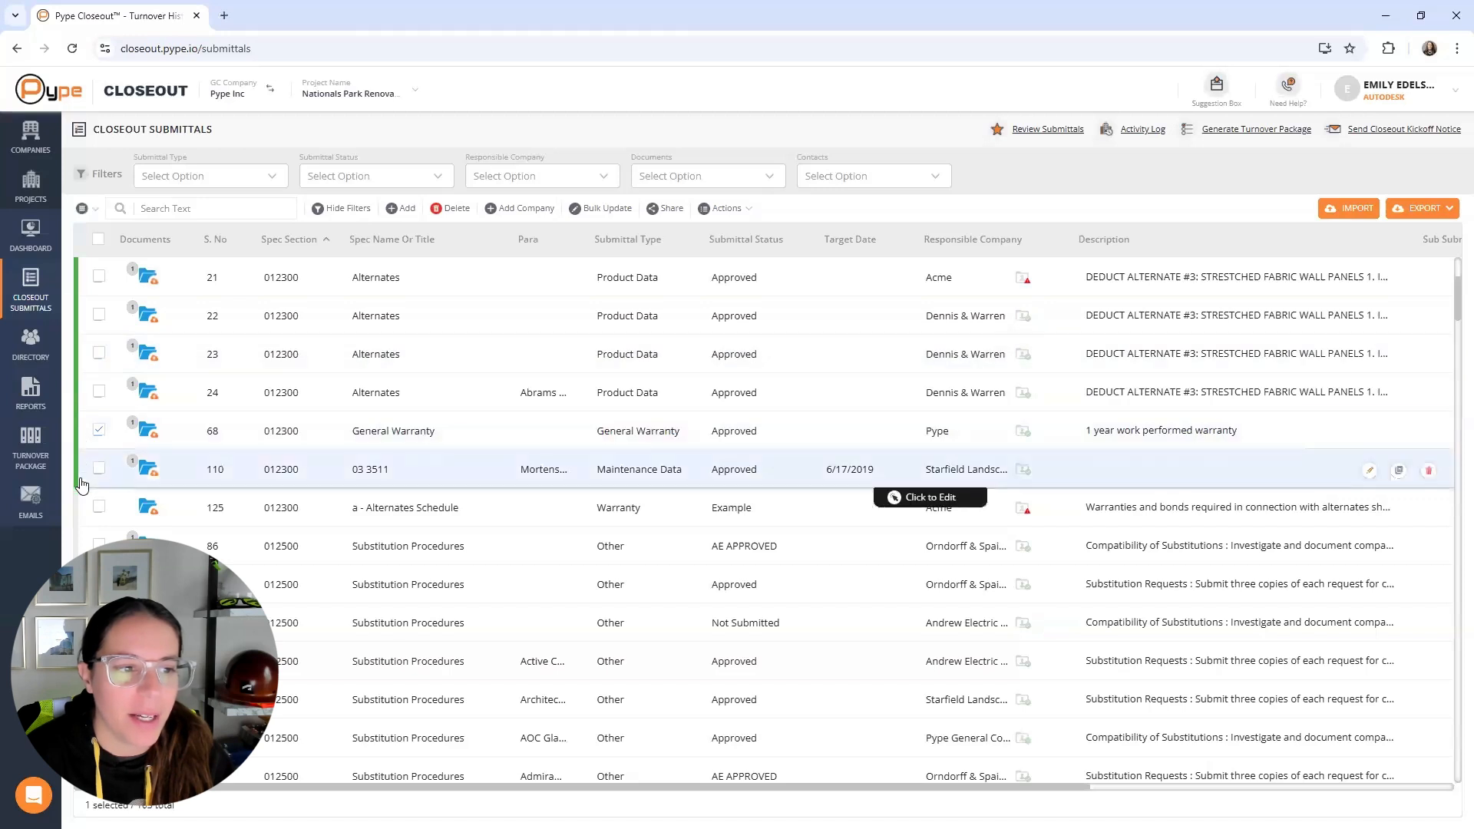
Examine the project's managed email notifications and the options for sending notifications, and return to the closeout submittals.
left_click(30, 506)
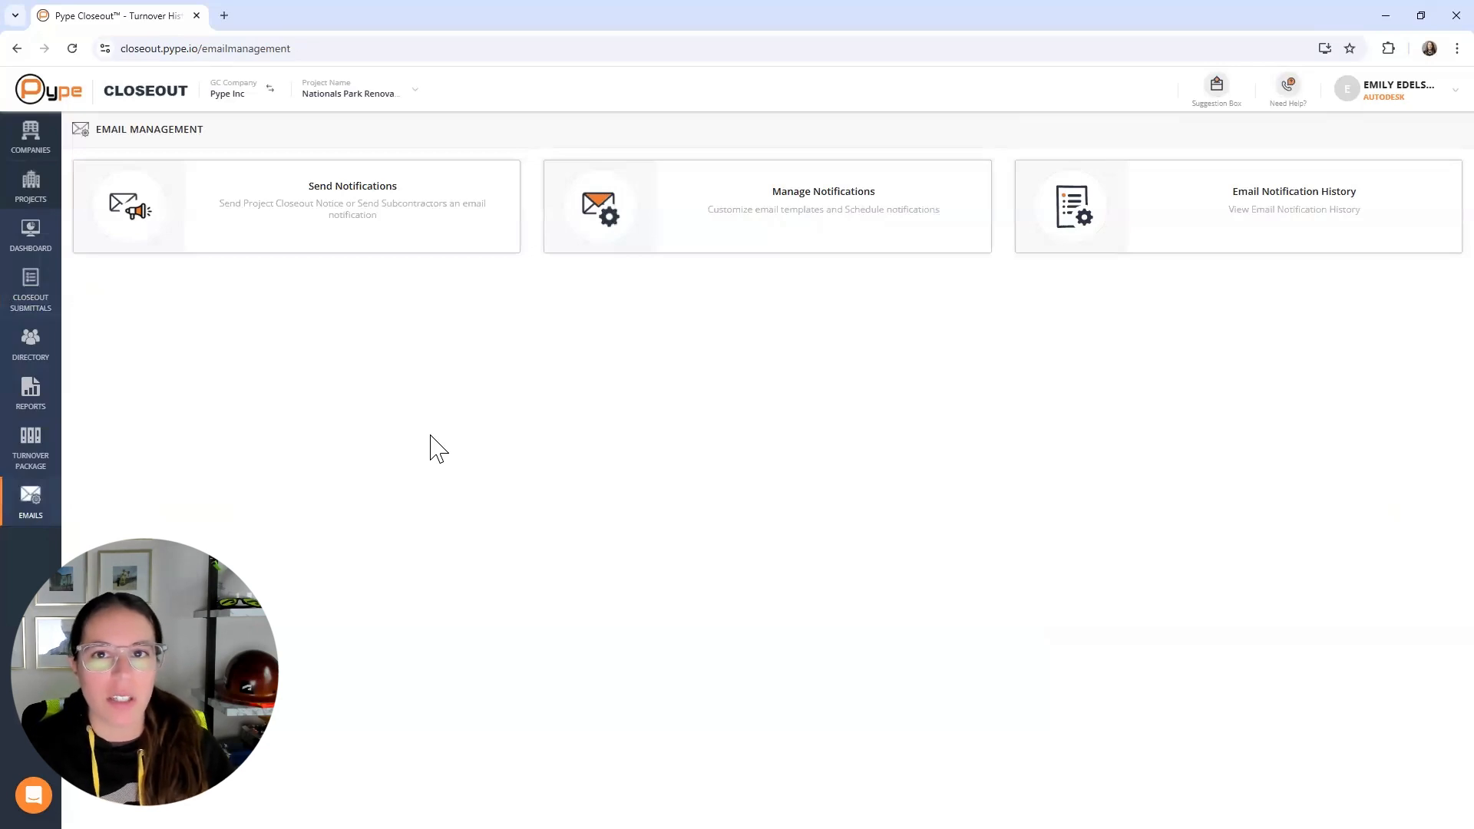
left_click(708, 243)
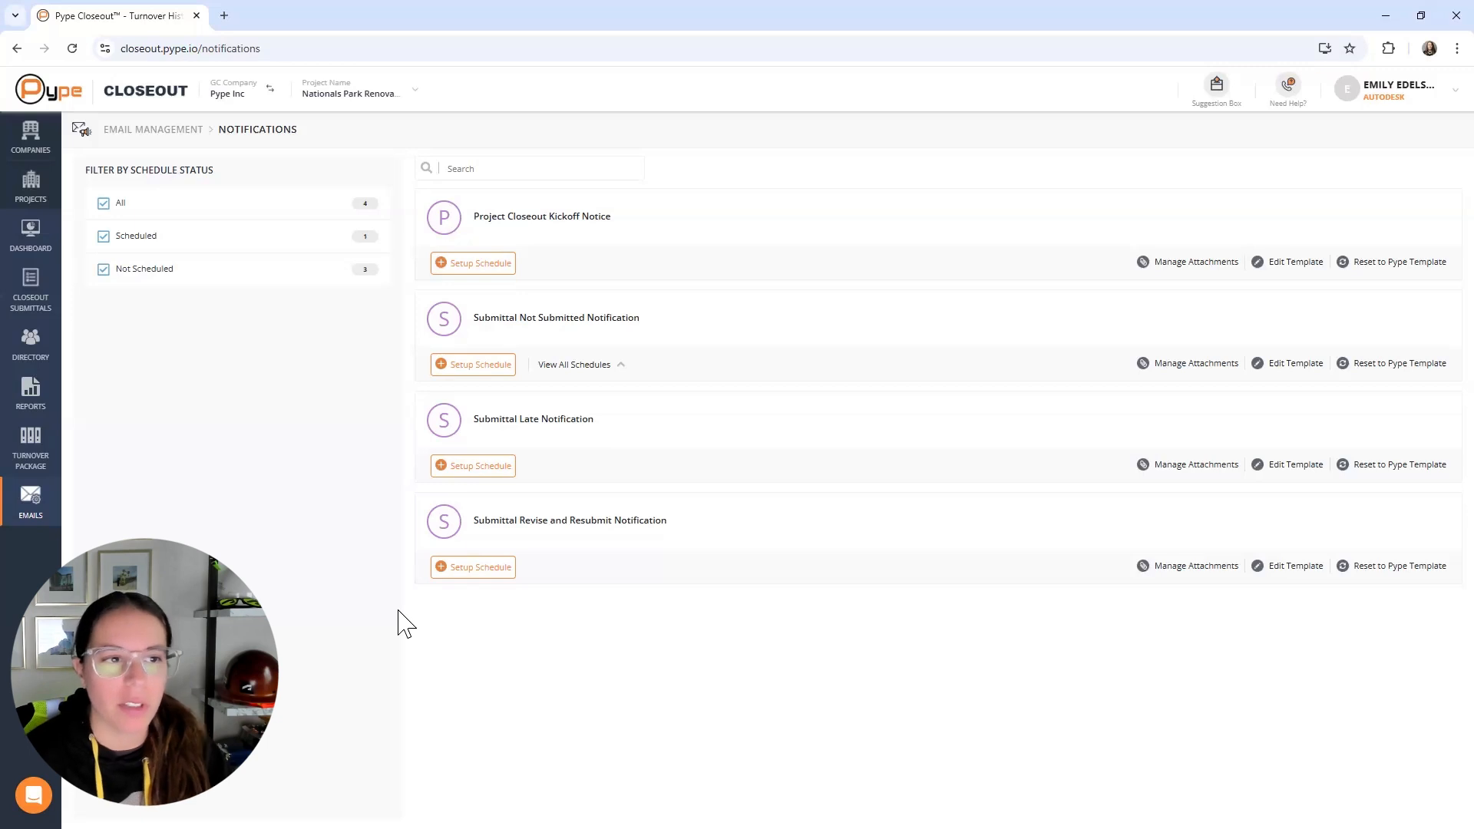
left_click(185, 137)
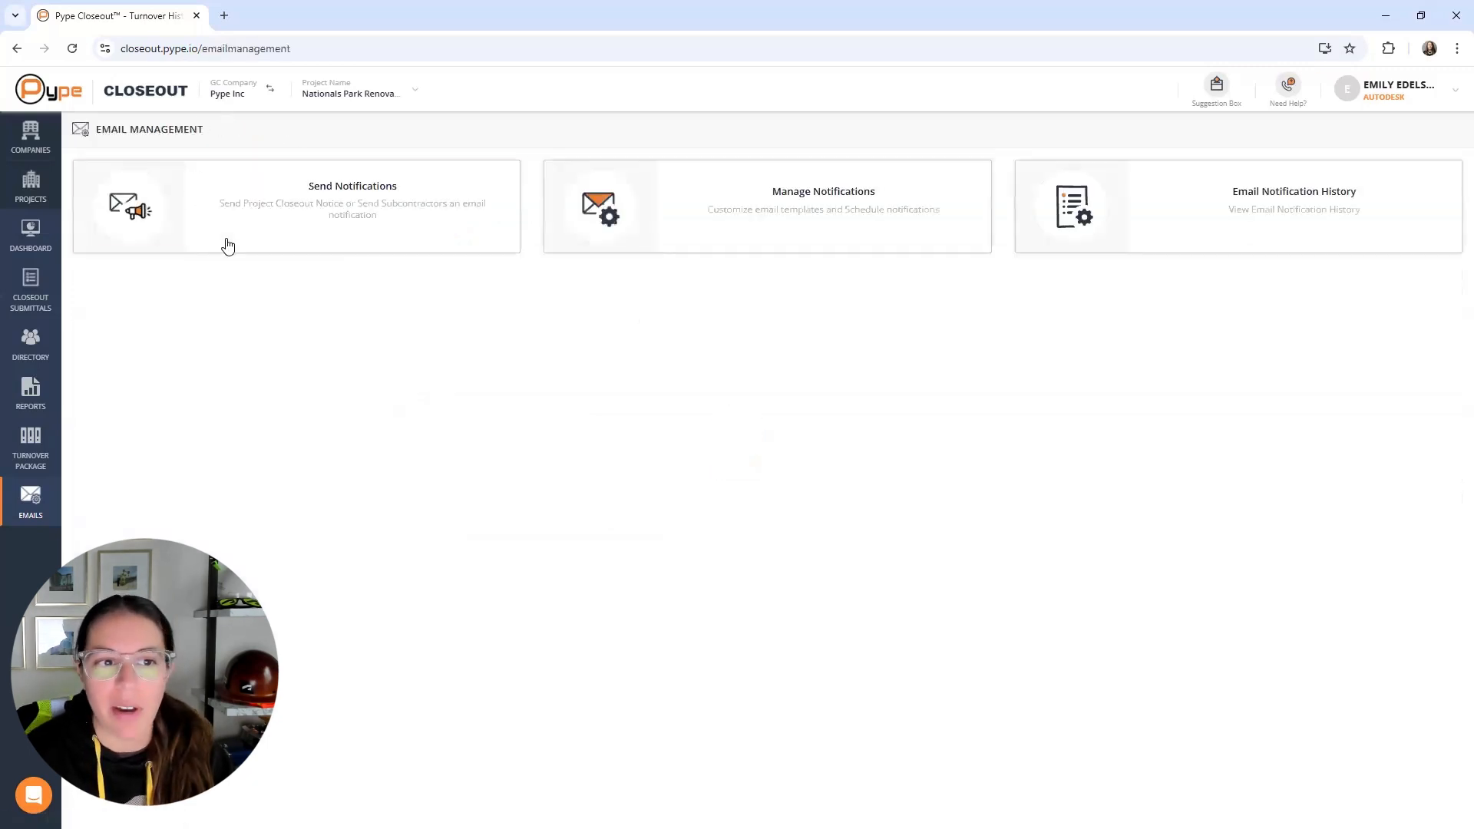
left_click(274, 243)
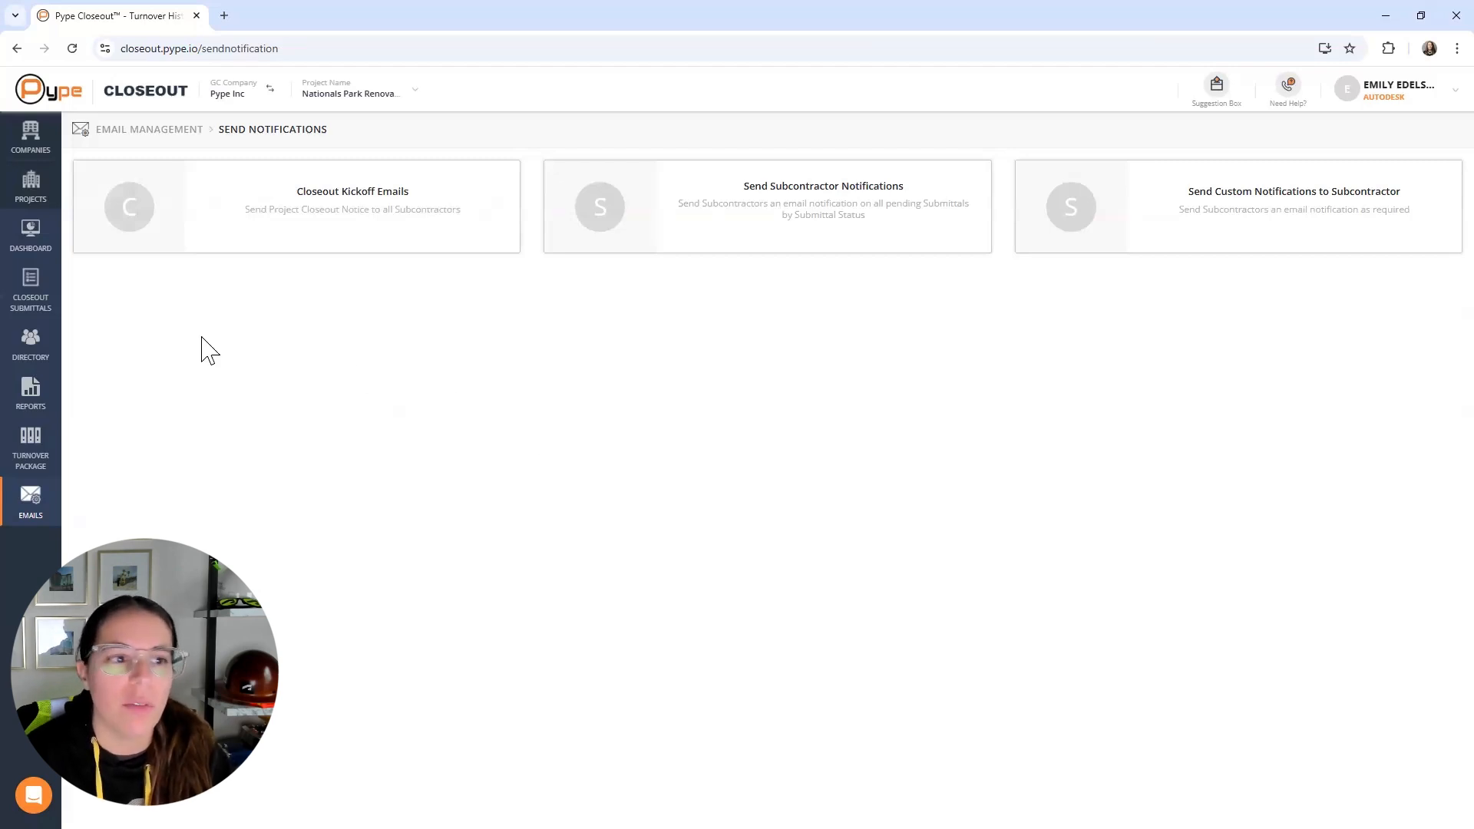
left_click(32, 294)
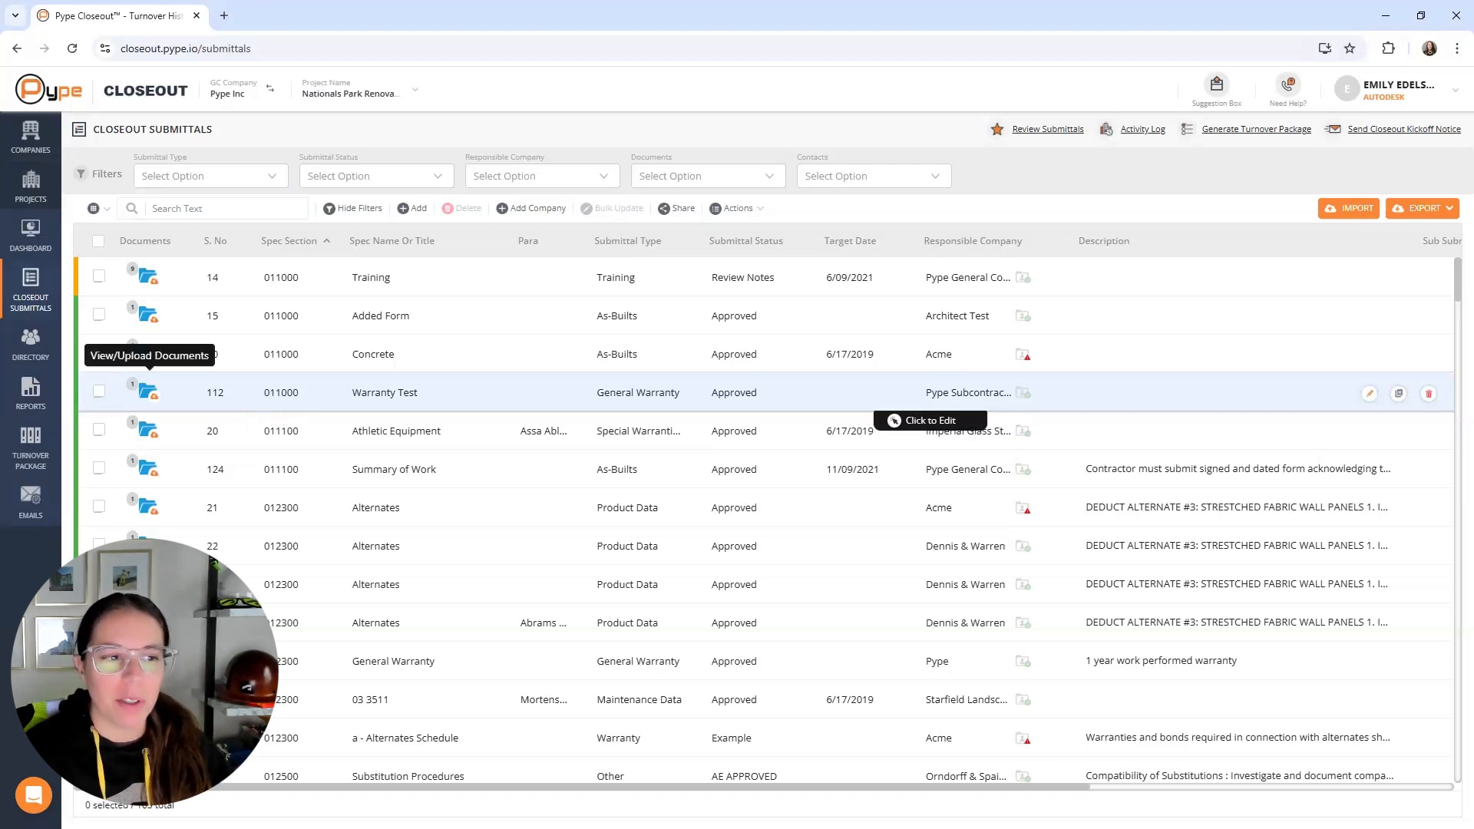
Create a new turnover package named "Youtube 11.19" and continue to its submittal selection.
left_click(31, 446)
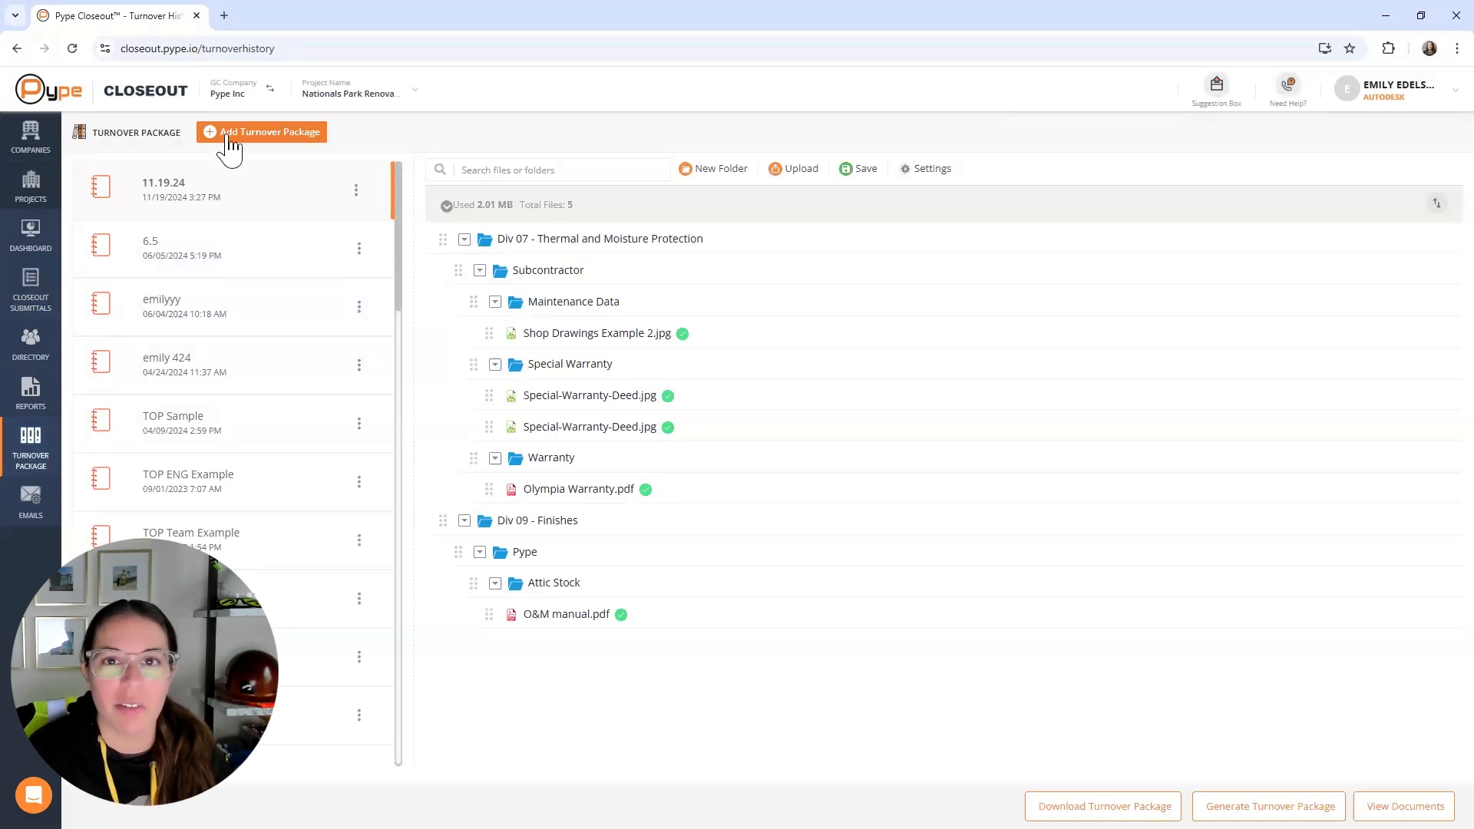
left_click(229, 138)
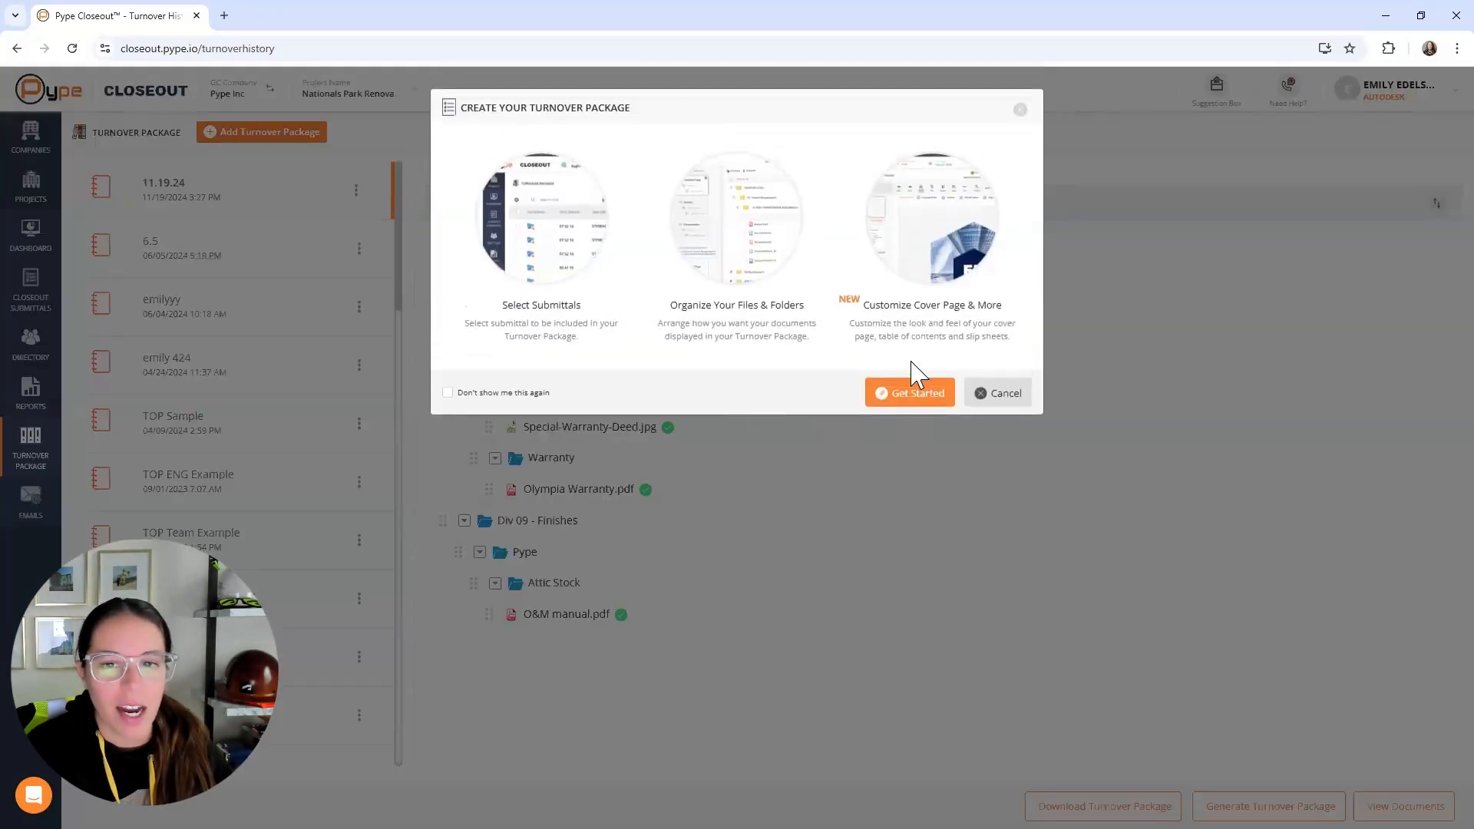
left_click(908, 357)
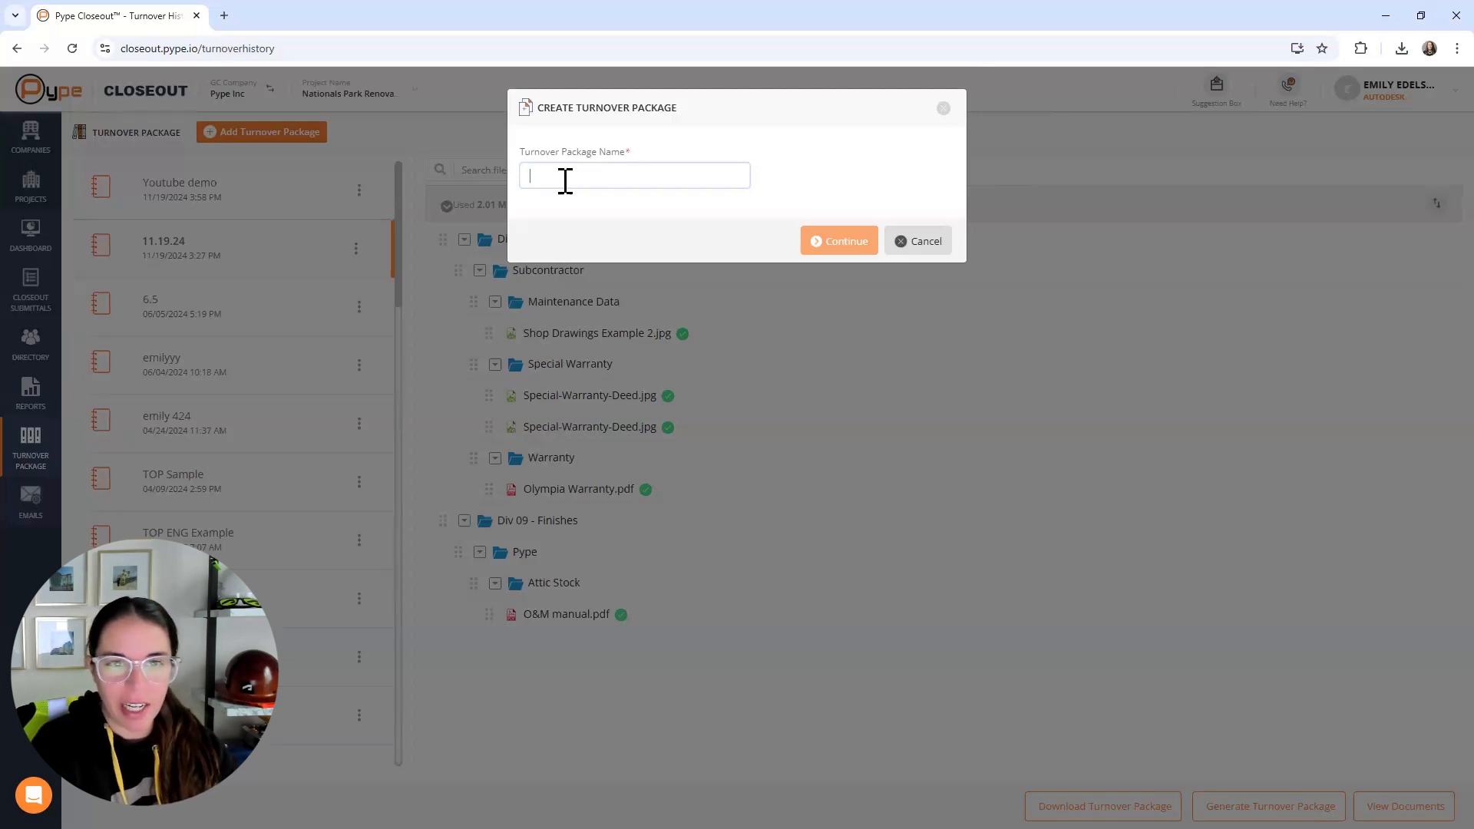
type("Youtube 11.19")
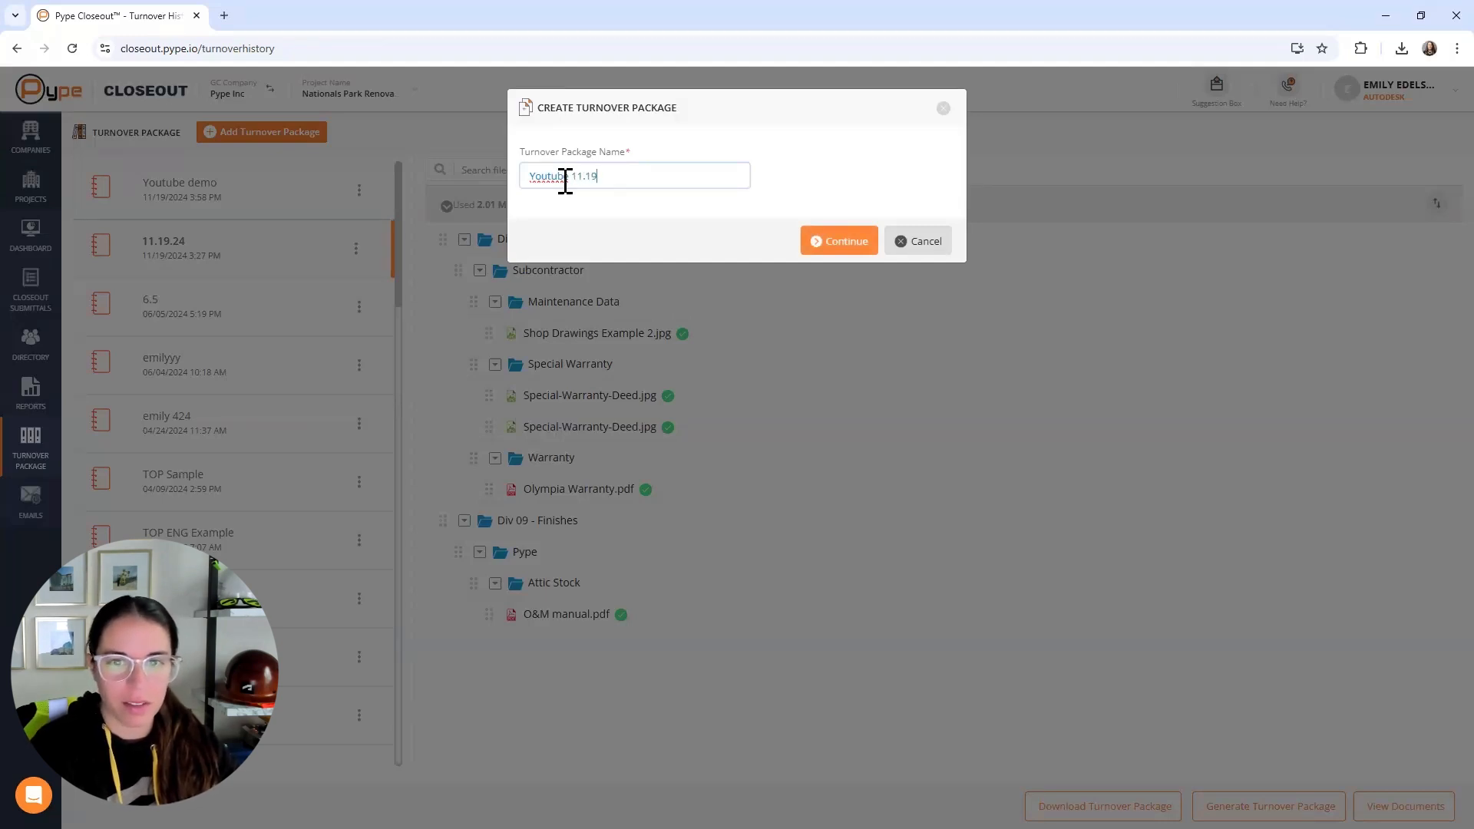
left_click(852, 244)
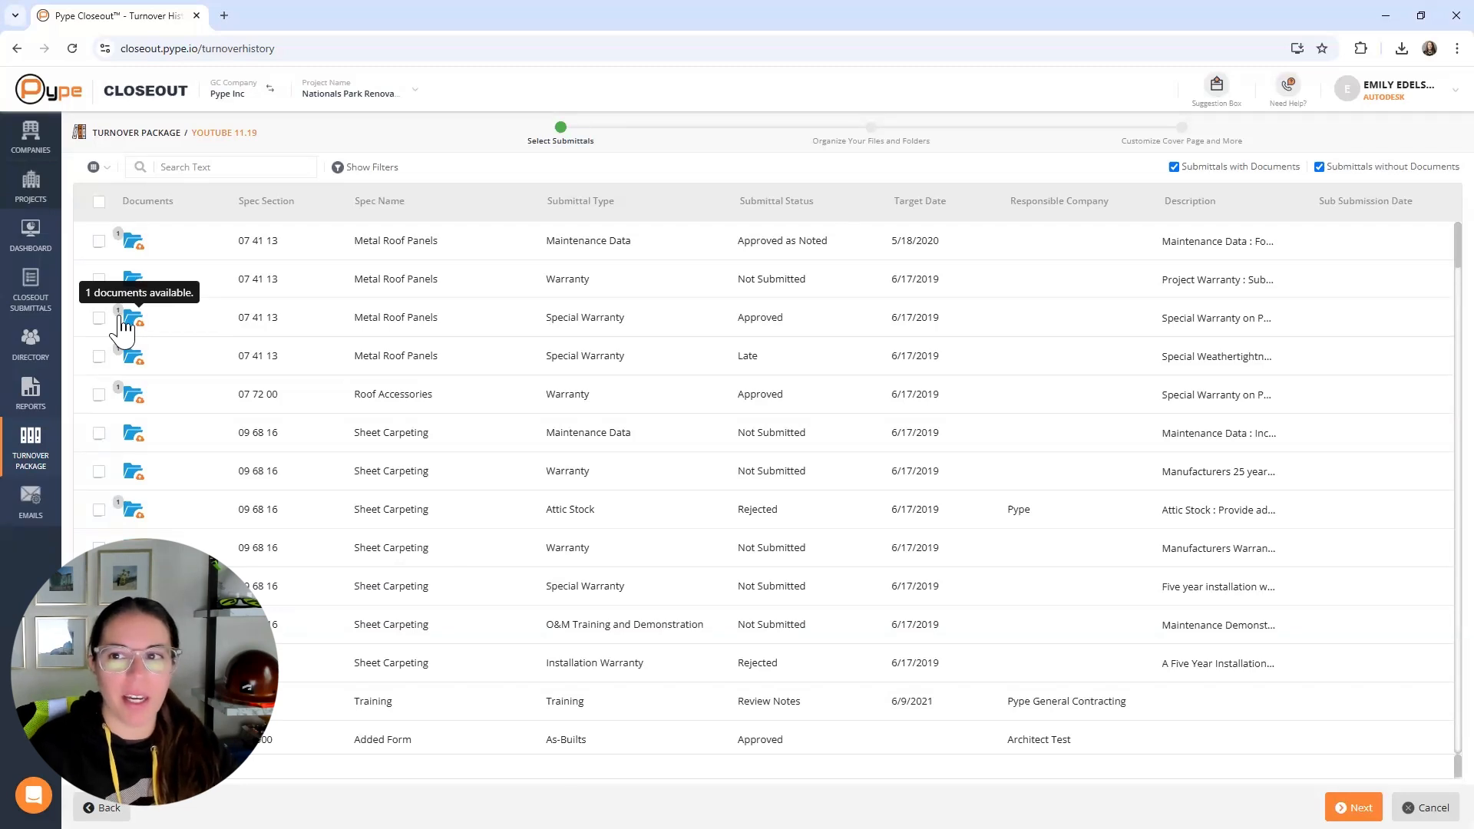
Select the Metal Roof Panels maintenance data and two documented special warranties, the Roof Accessories warranty, and the Sheet Carpeting attic stock submittal.
left_click(99, 241)
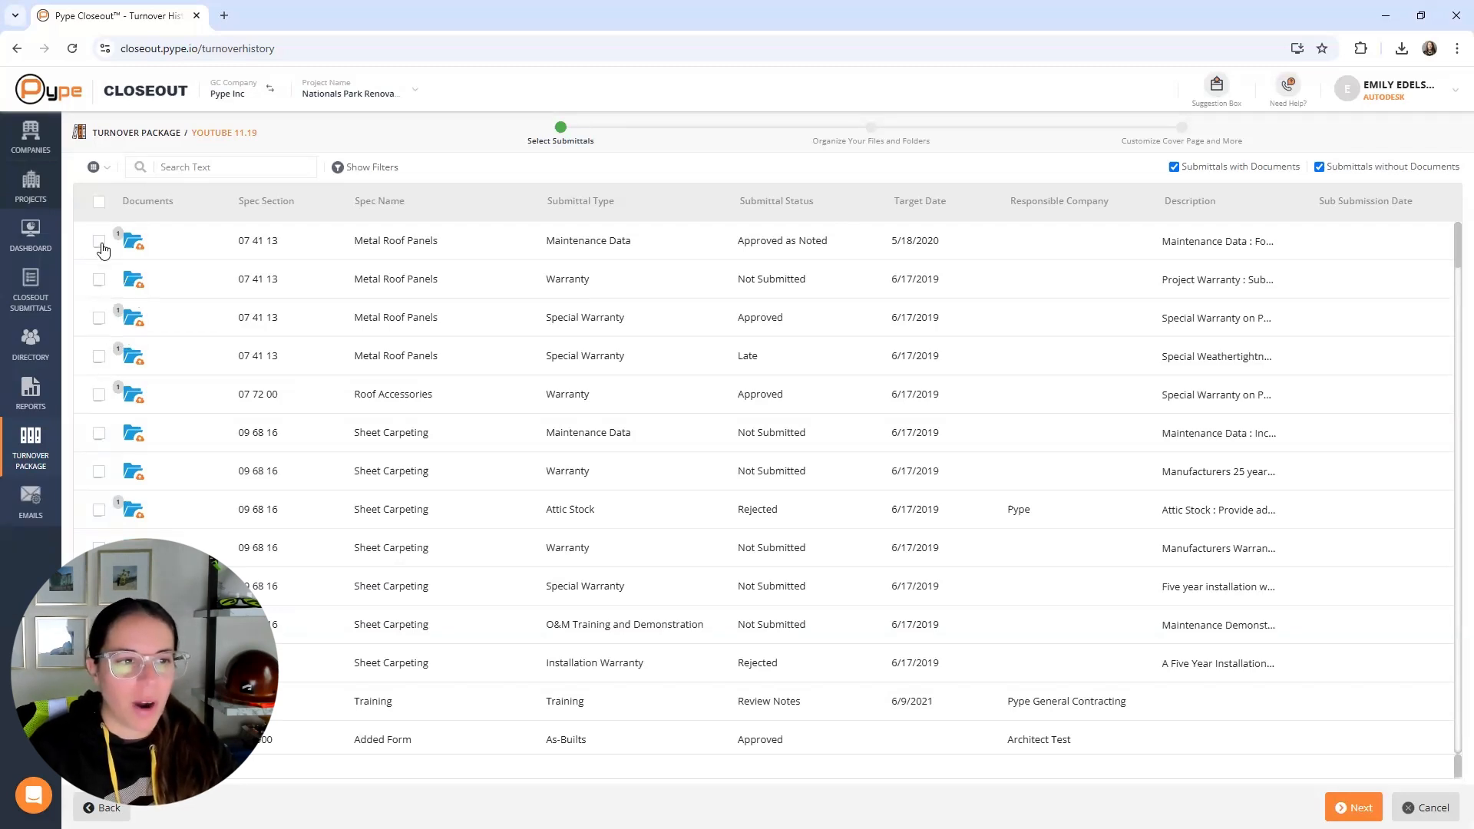
left_click(99, 357)
left_click(99, 396)
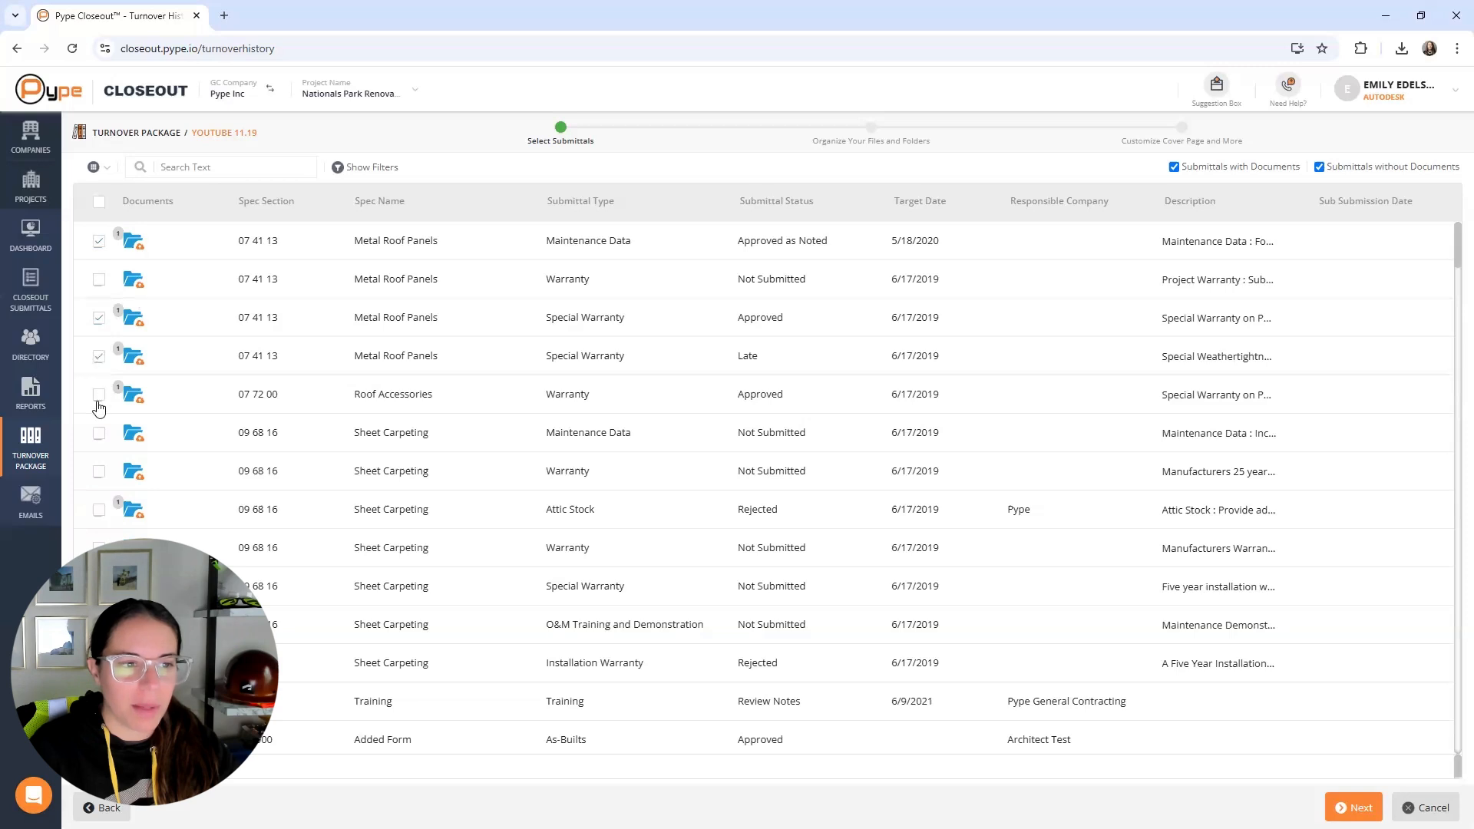
left_click(100, 511)
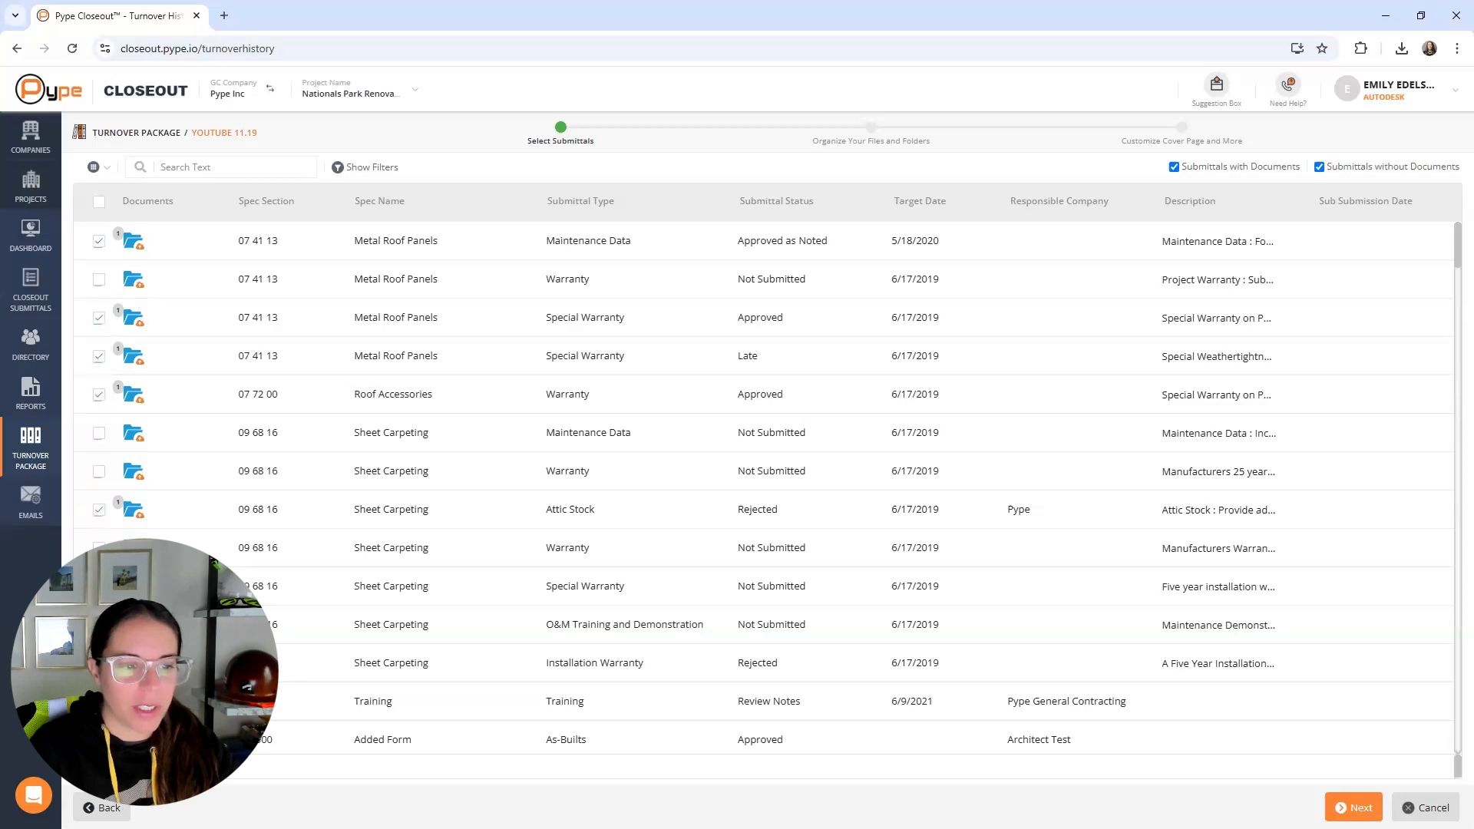
Continue to organizing files and folders, apply the CSI Division template, and review the resulting folder structure.
left_click(1354, 808)
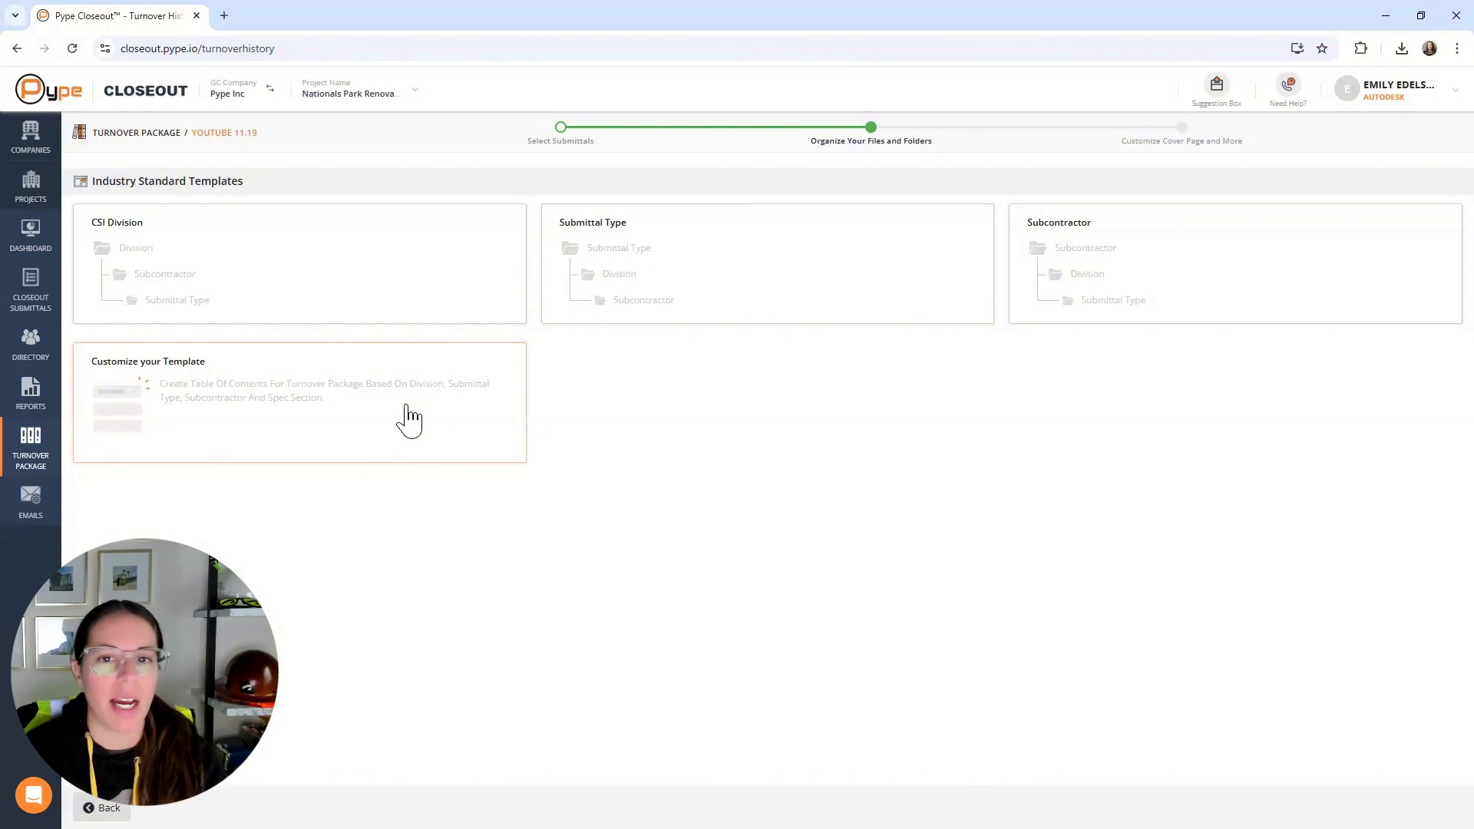
left_click(355, 283)
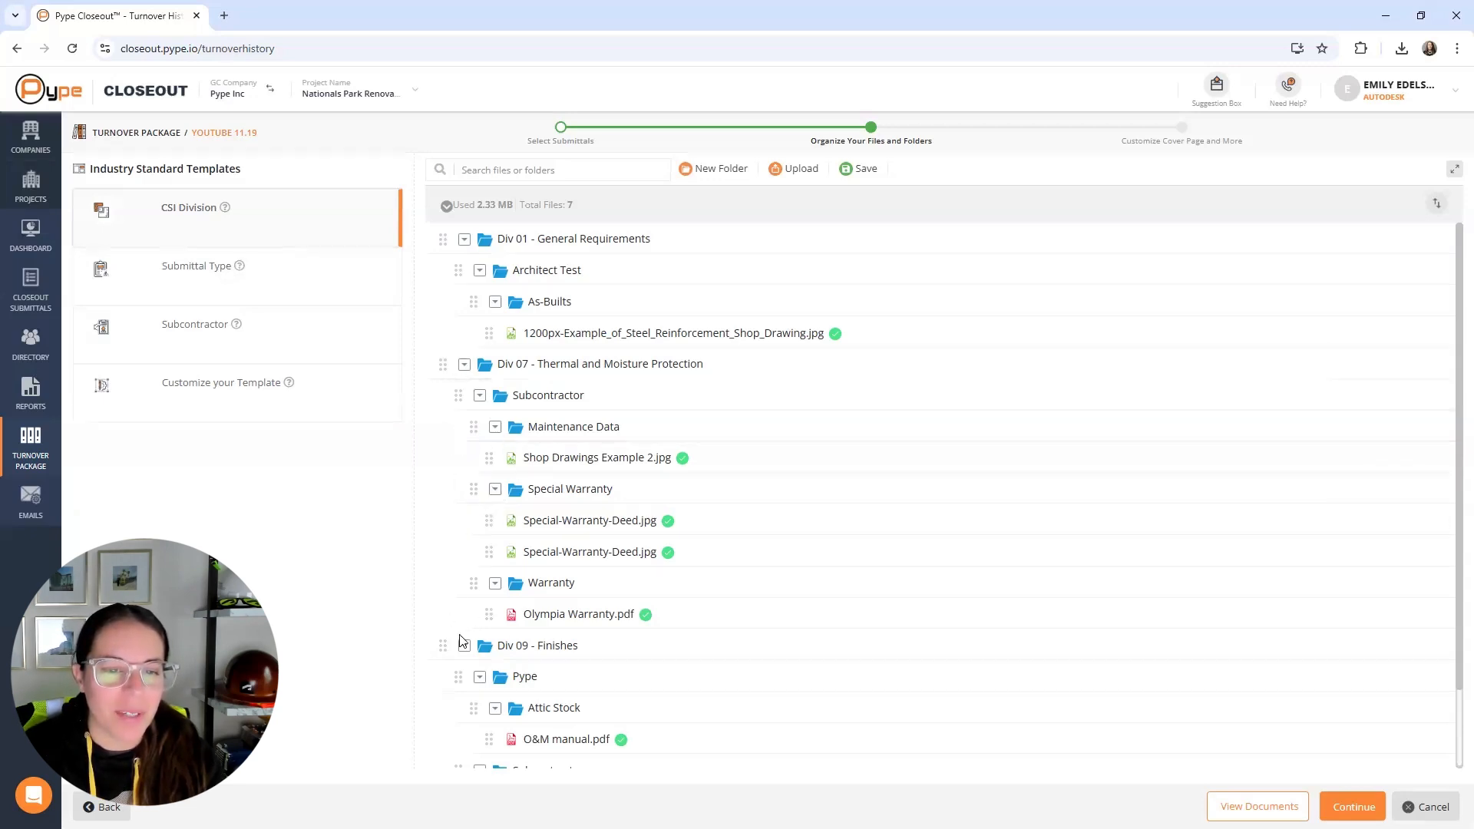
scroll(498, 595, "down", 1)
scroll(561, 652, "up", 1)
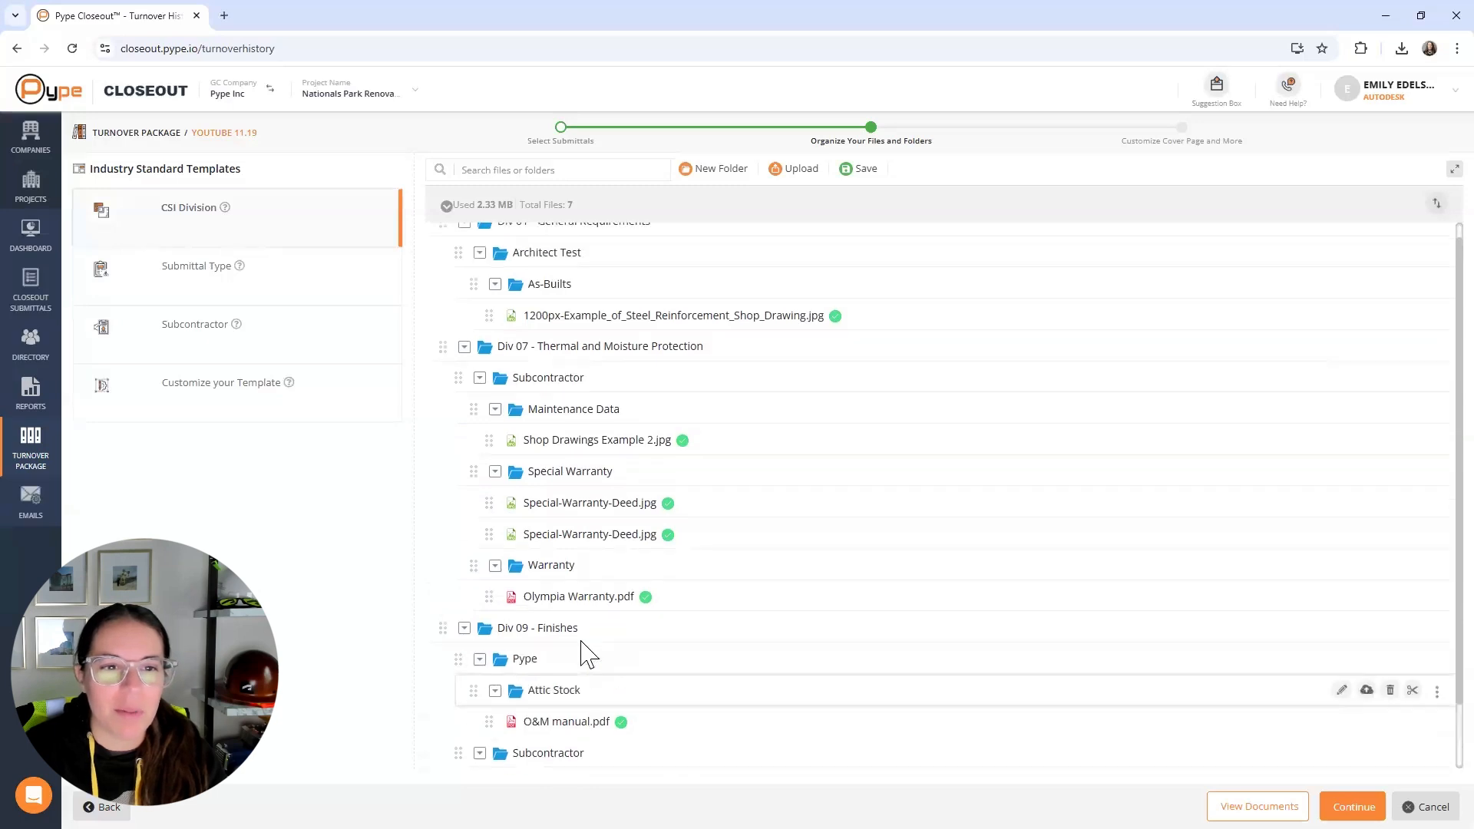
scroll(565, 632, "down", 1)
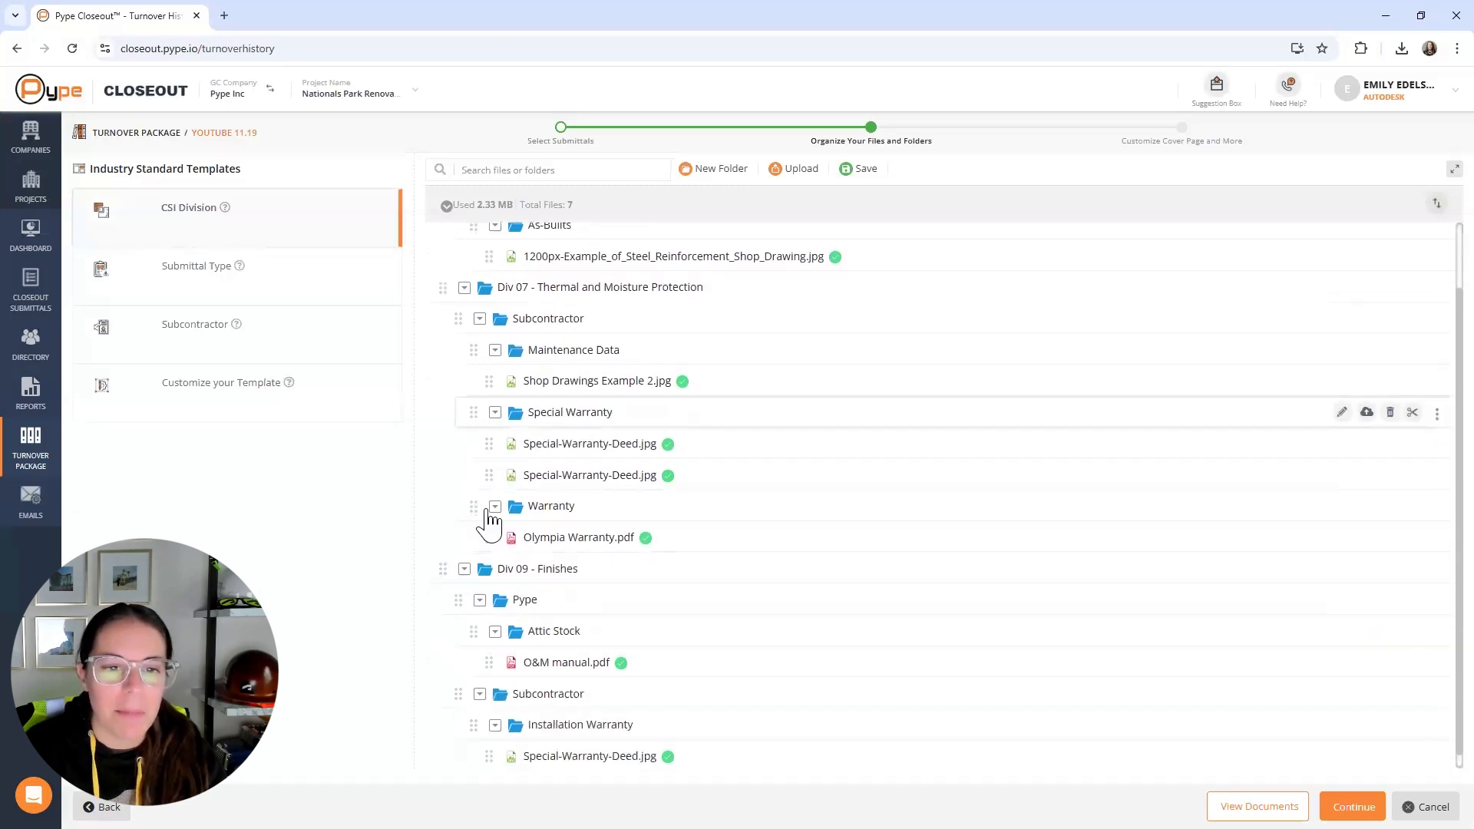
Place the Warranty folder above Special Warranty under Div 07, delete the lower Special-Warranty-Deed.jpg, and open the Special Warranty folder's name for editing.
left_click_drag(475, 505, 477, 415)
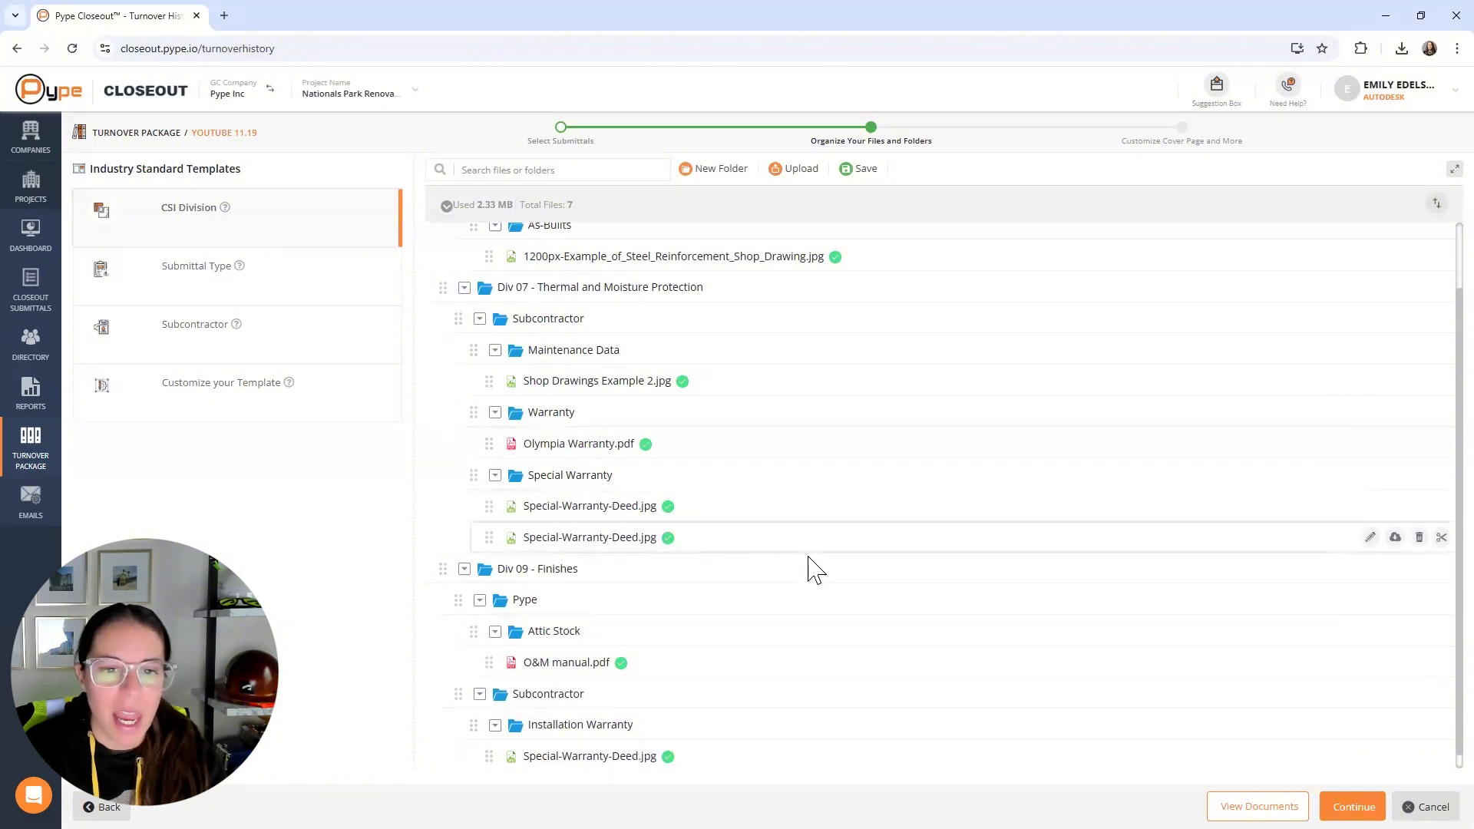
left_click(1420, 539)
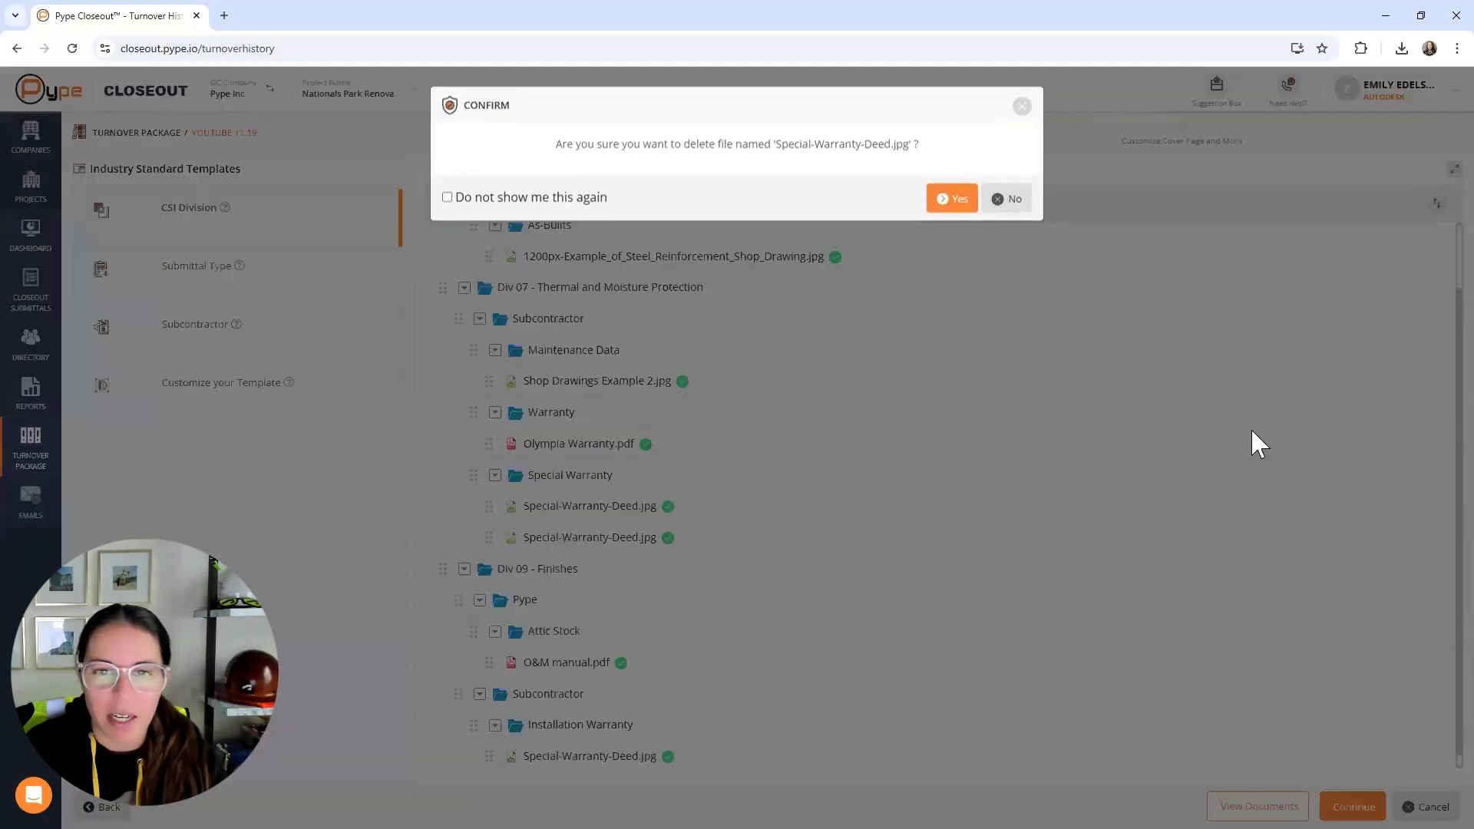
left_click(951, 206)
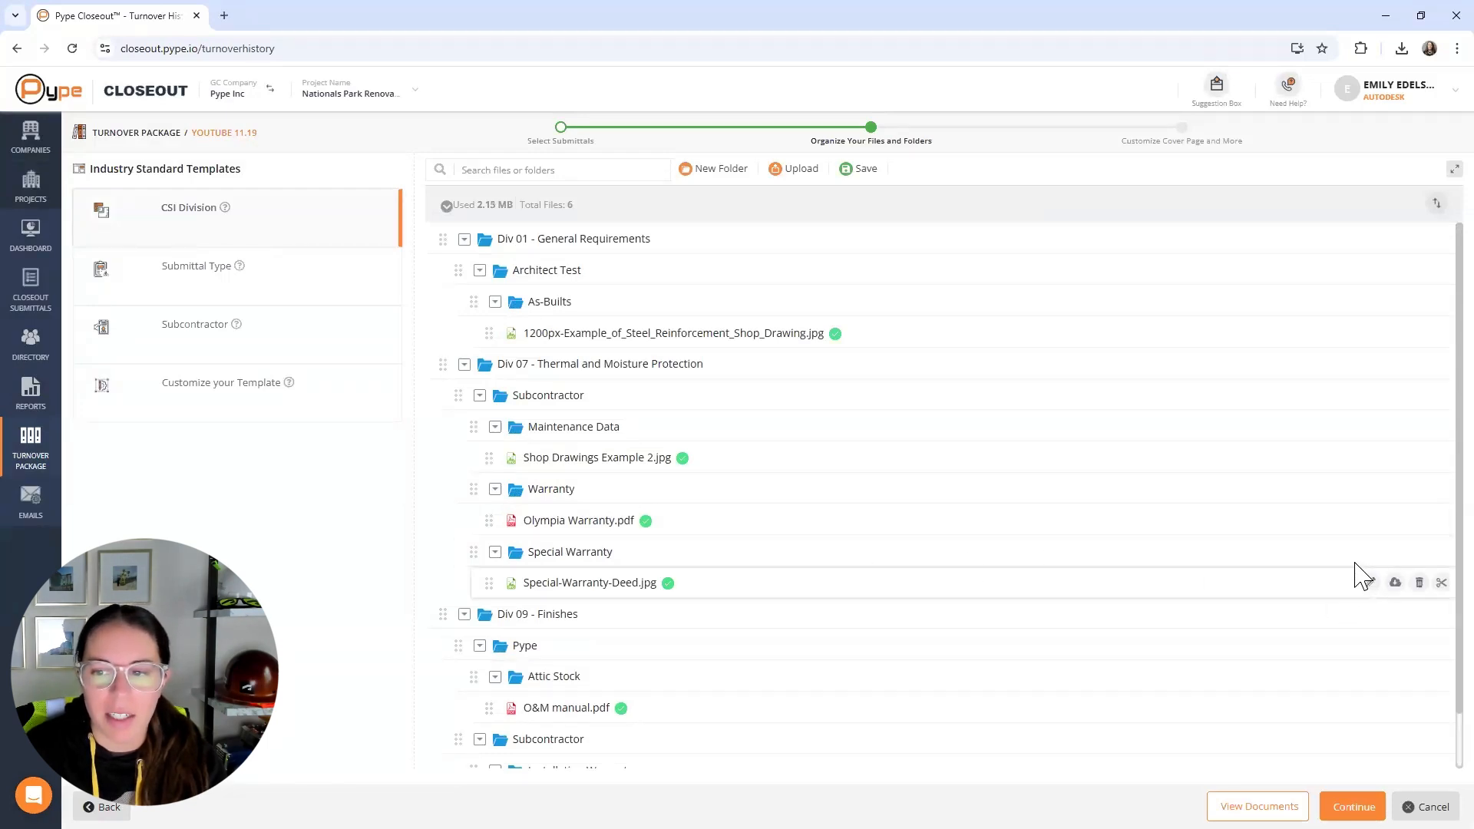
left_click(1370, 553)
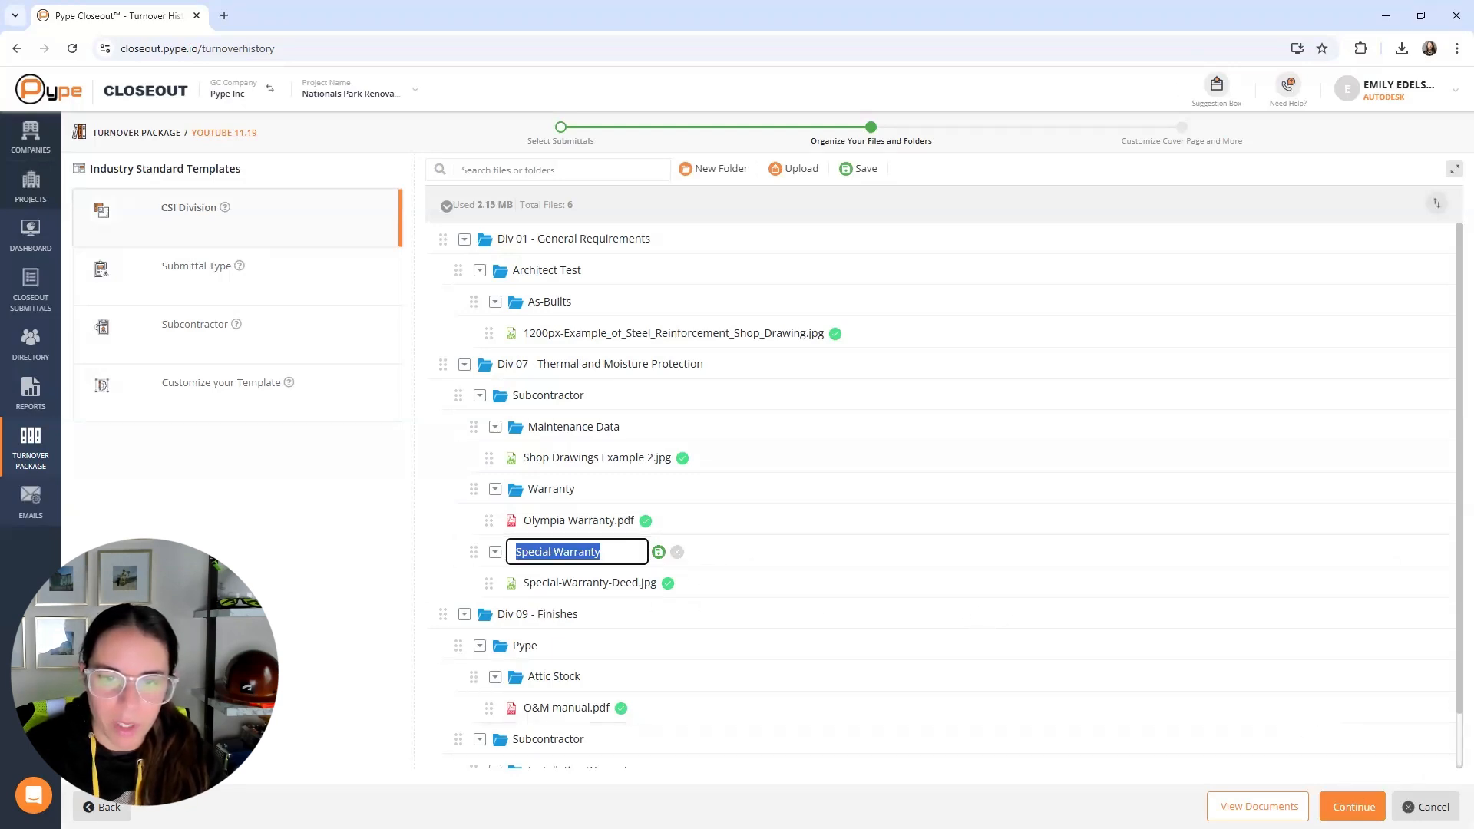
Continue to customizing the cover page and more, and review the cover page layout.
left_click(1353, 806)
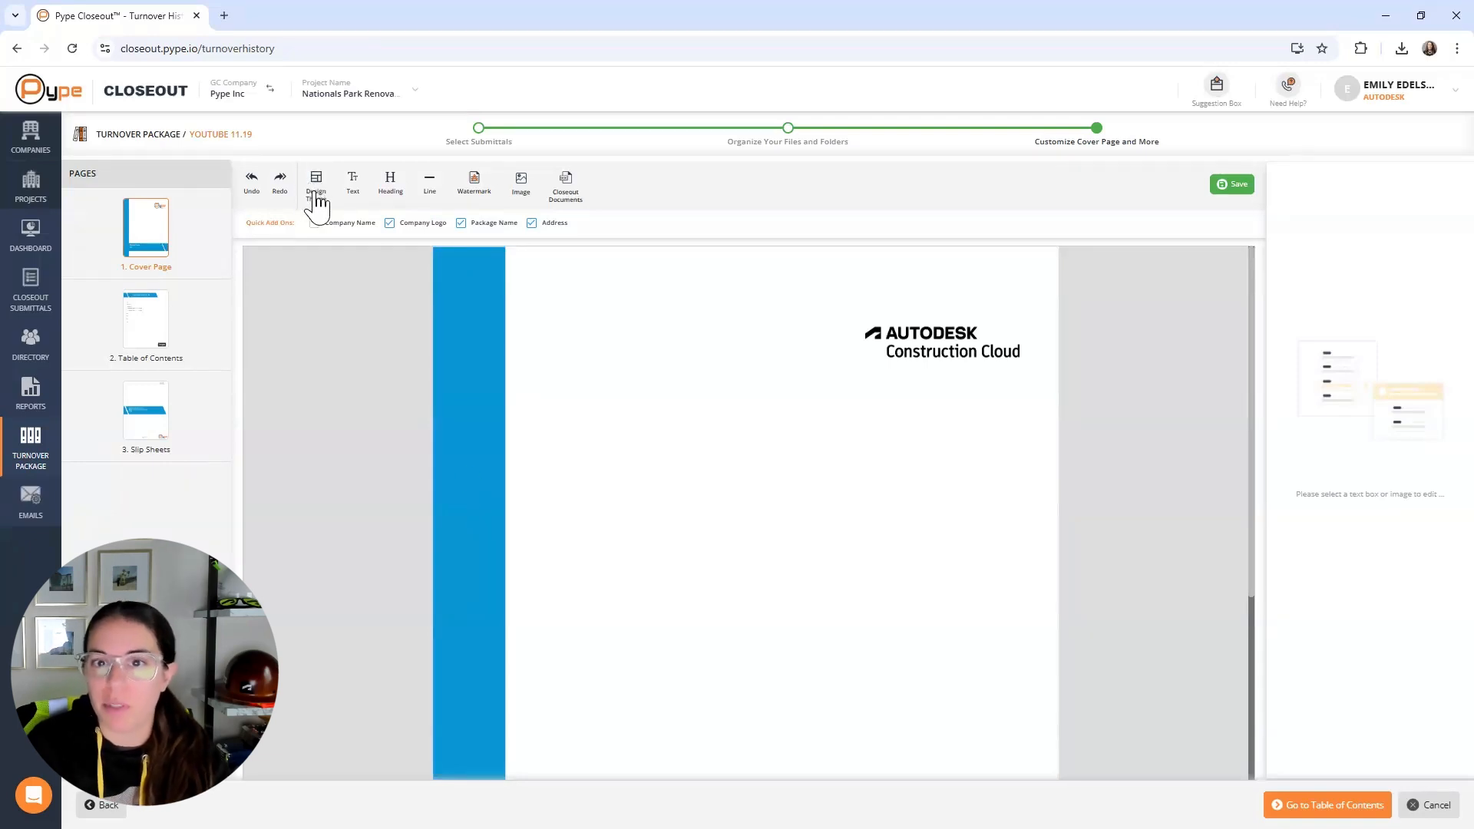
scroll(392, 337, "down", 1)
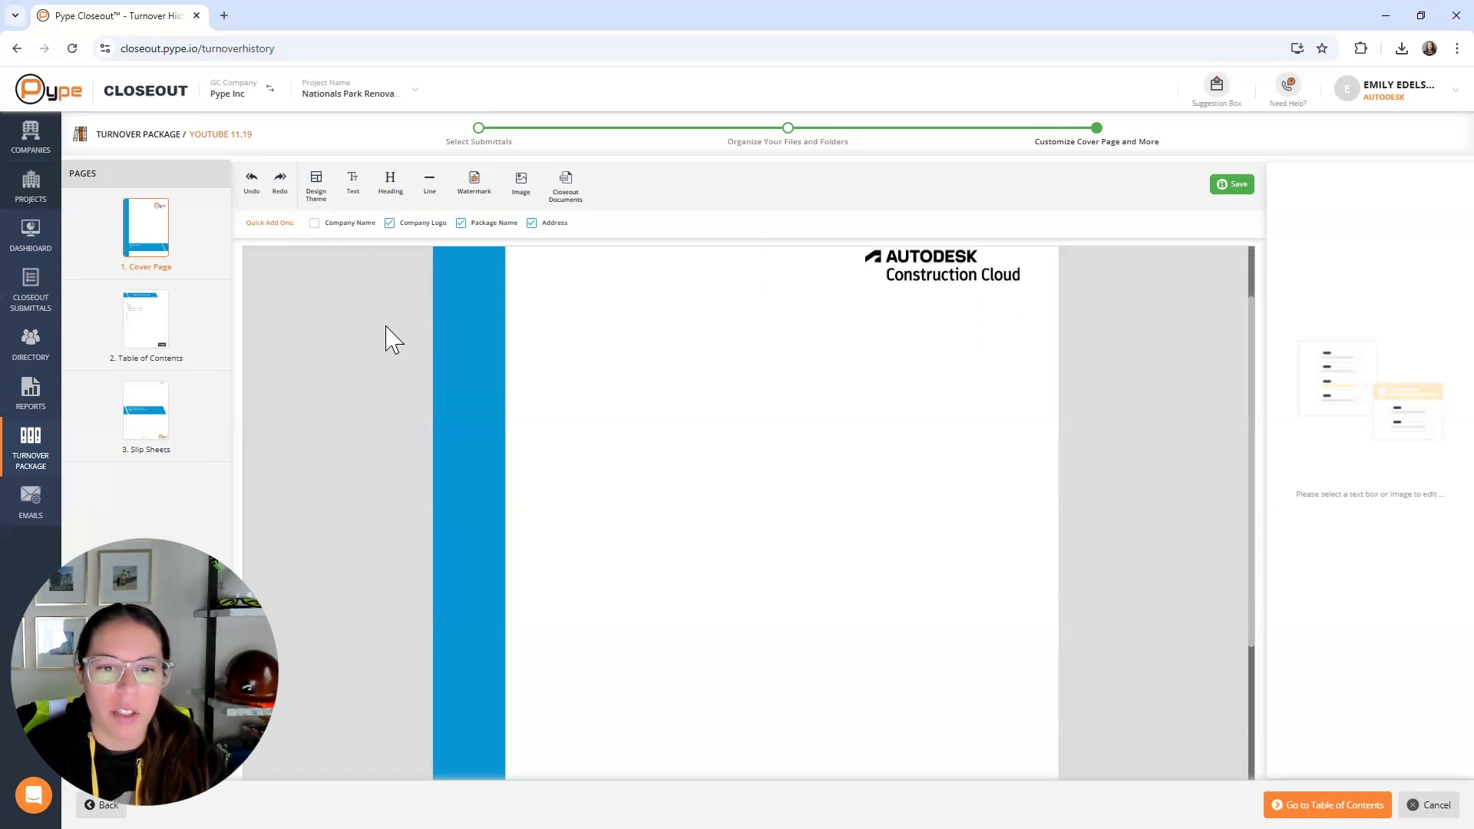
scroll(391, 338, "down", 3)
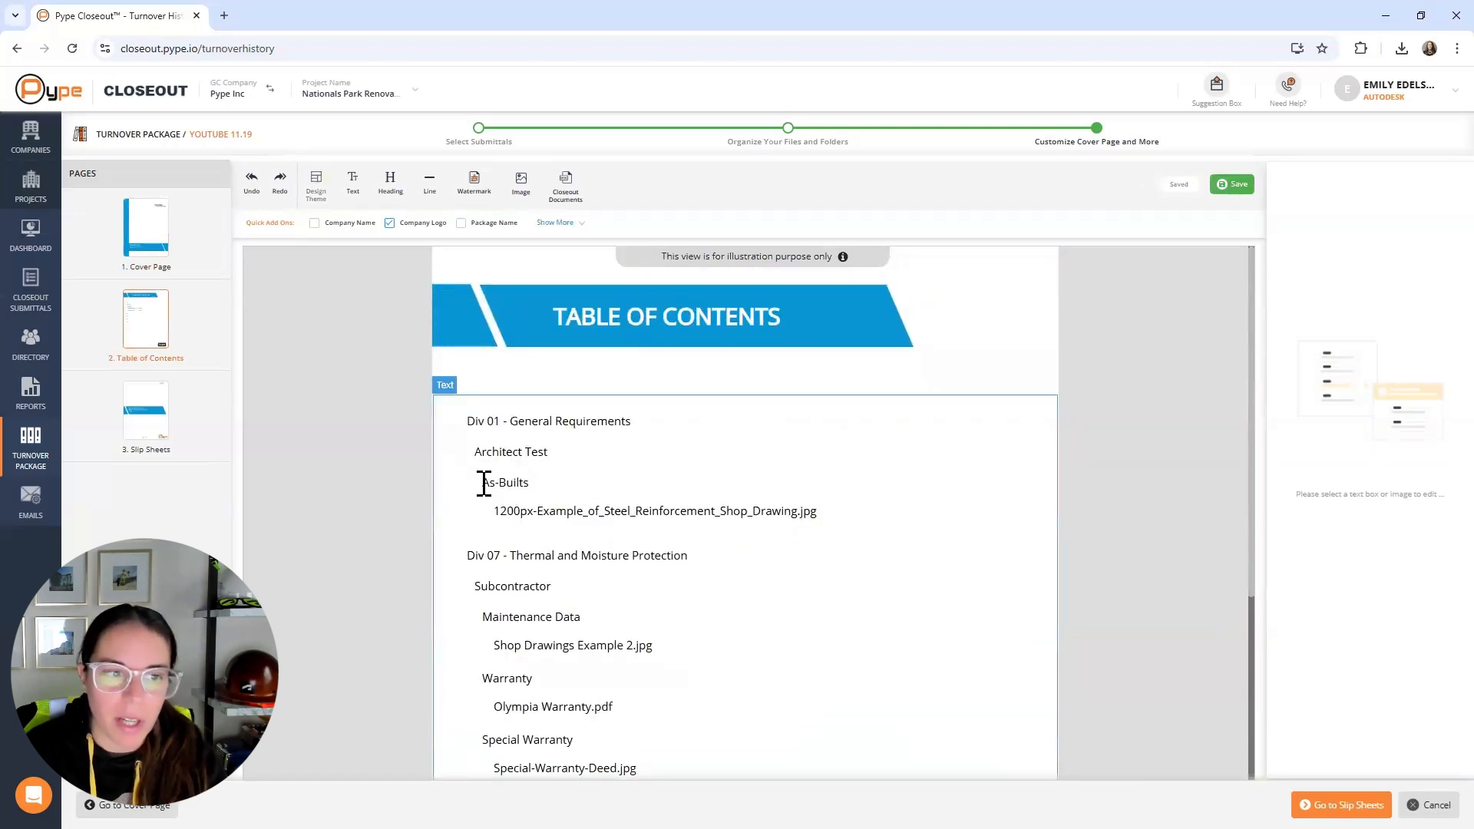
Continue from the table of contents to the slip sheets, check their layout, and generate the turnover package.
left_click(1341, 805)
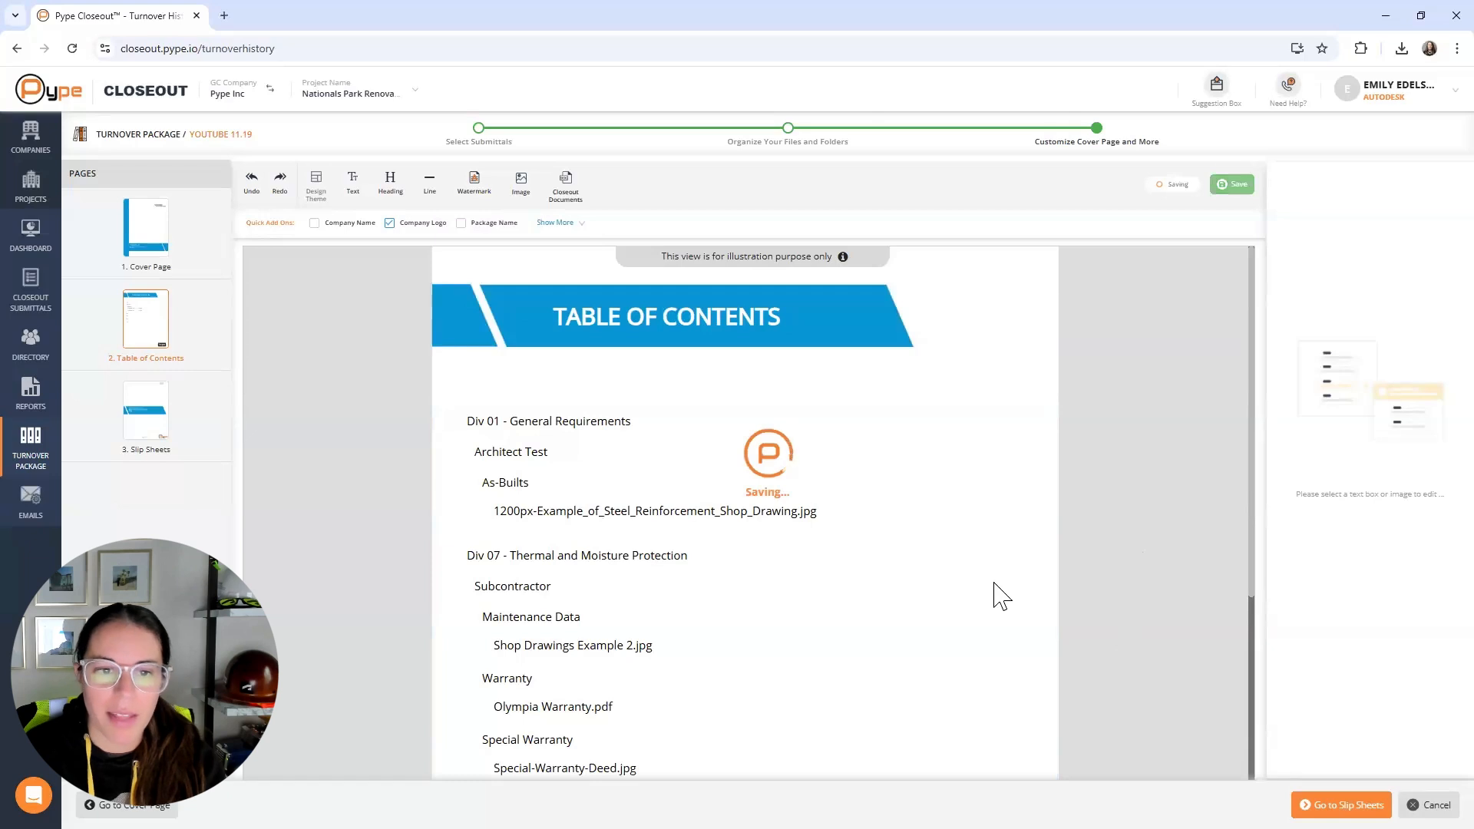
scroll(715, 531, "down", 1)
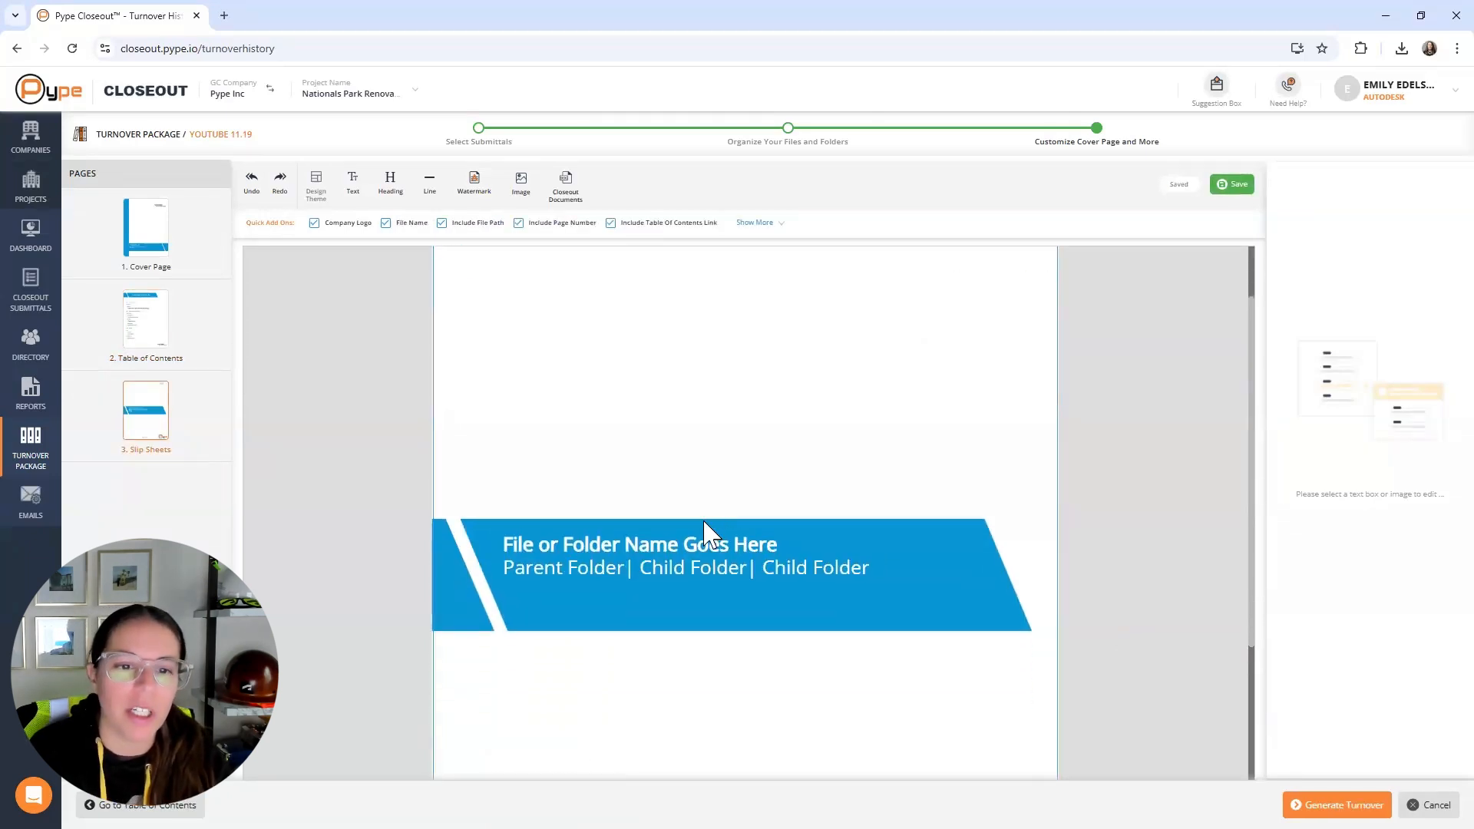
scroll(797, 494, "down", 3)
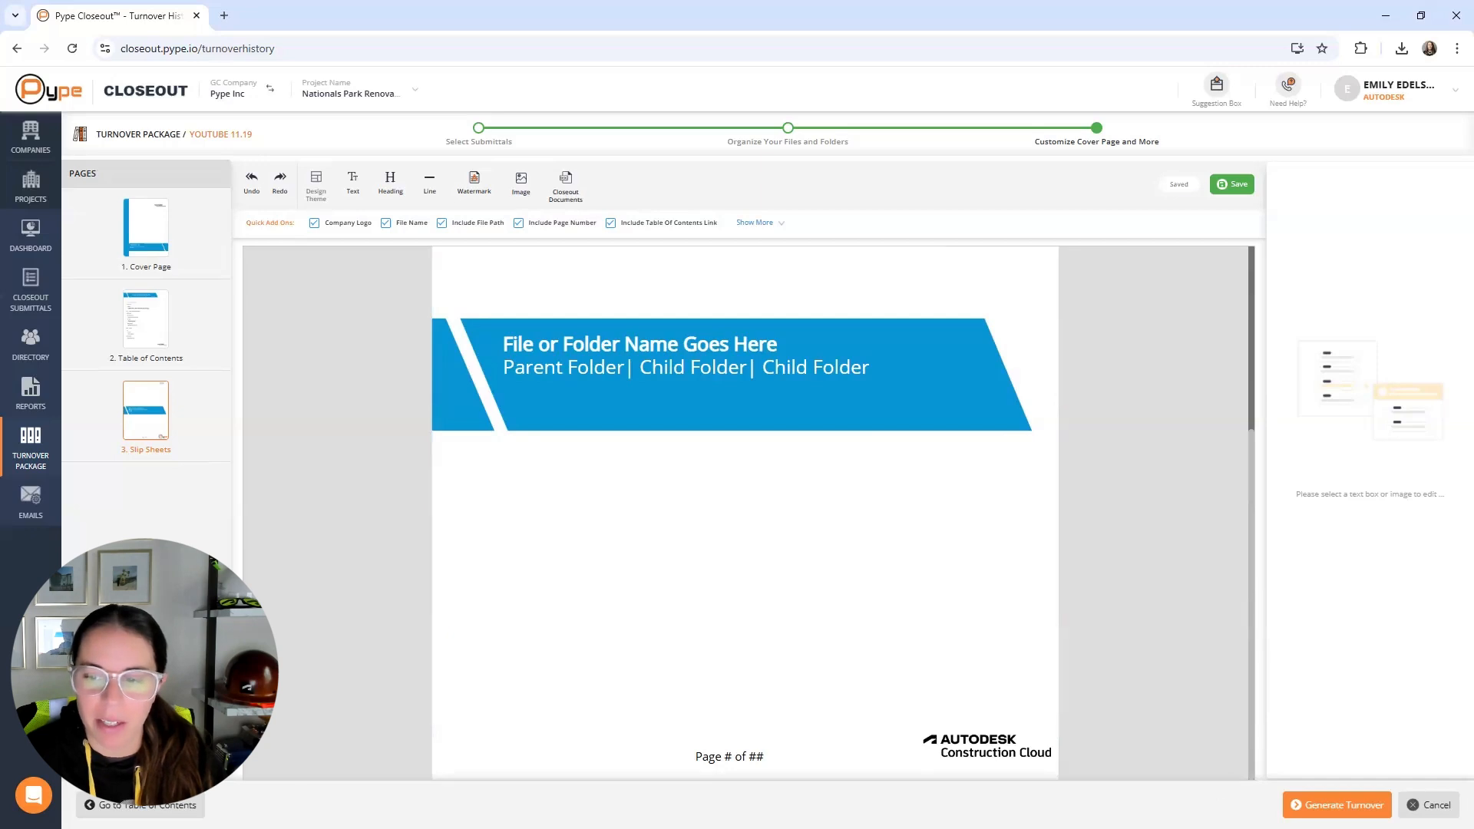
left_click(1337, 805)
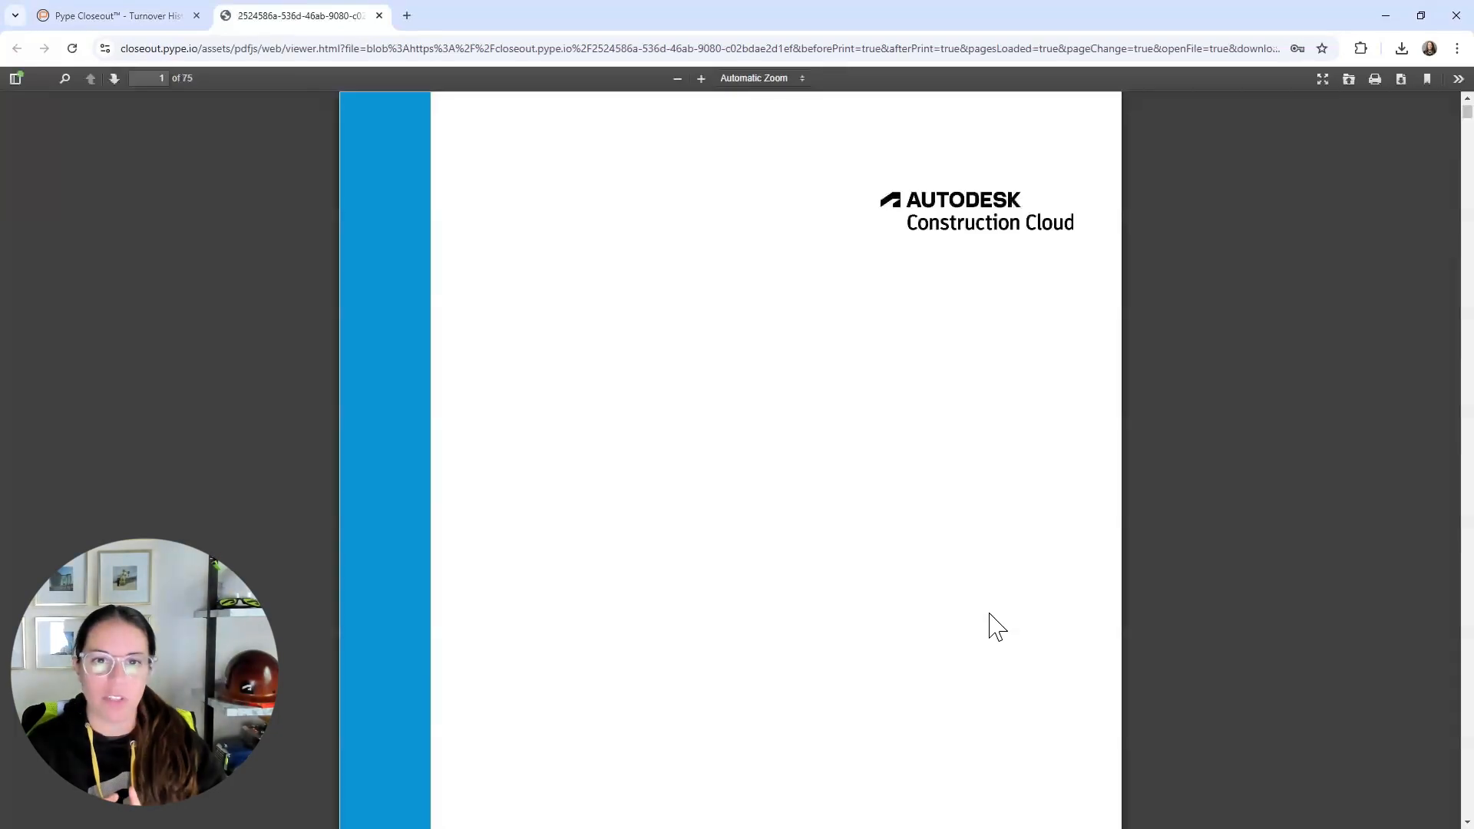
Examine the generated package's cover page, table of contents and first slip sheet at 90% zoom.
scroll(984, 470, "down", 1)
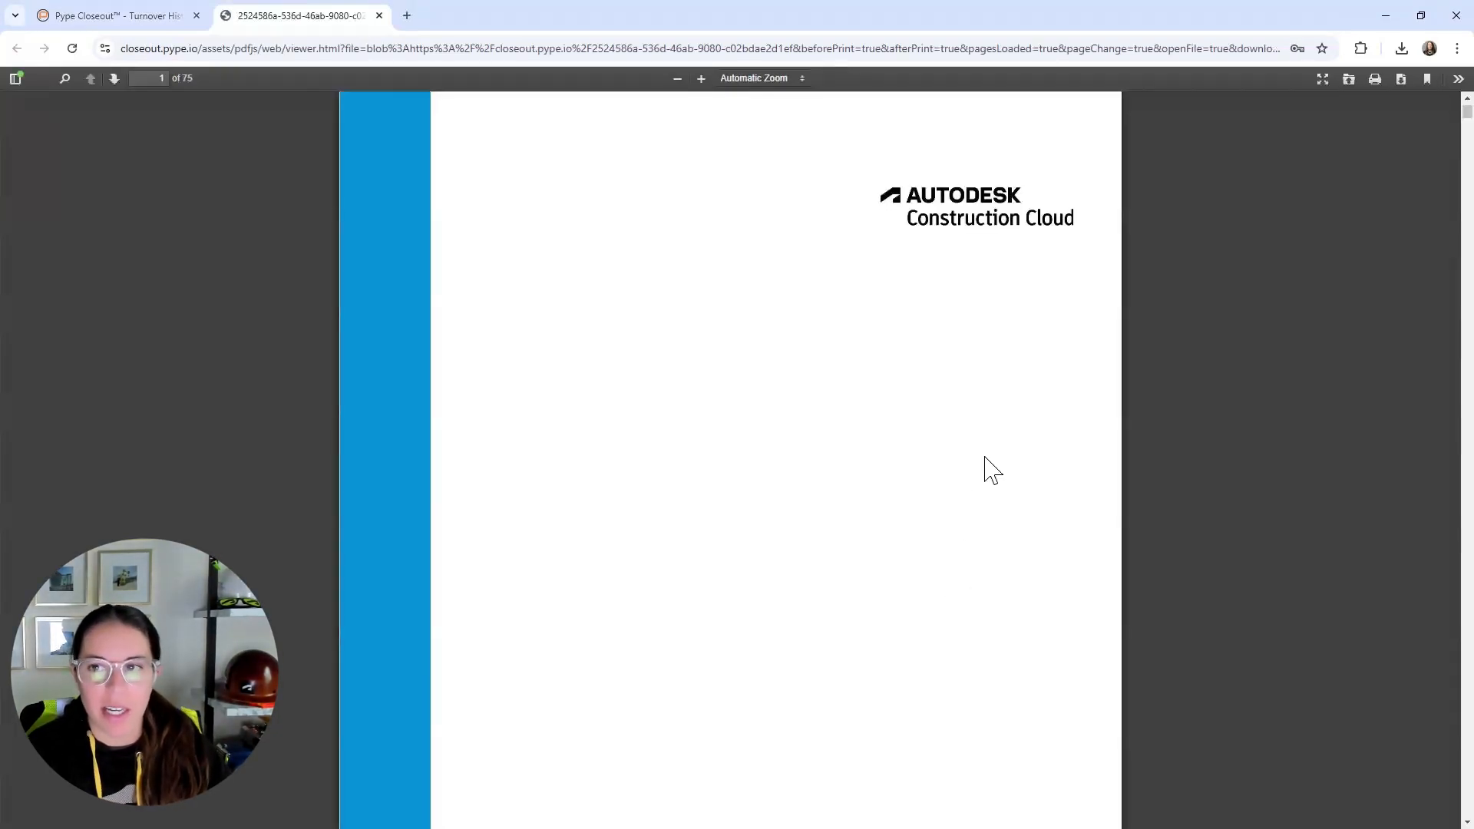
left_click(678, 80)
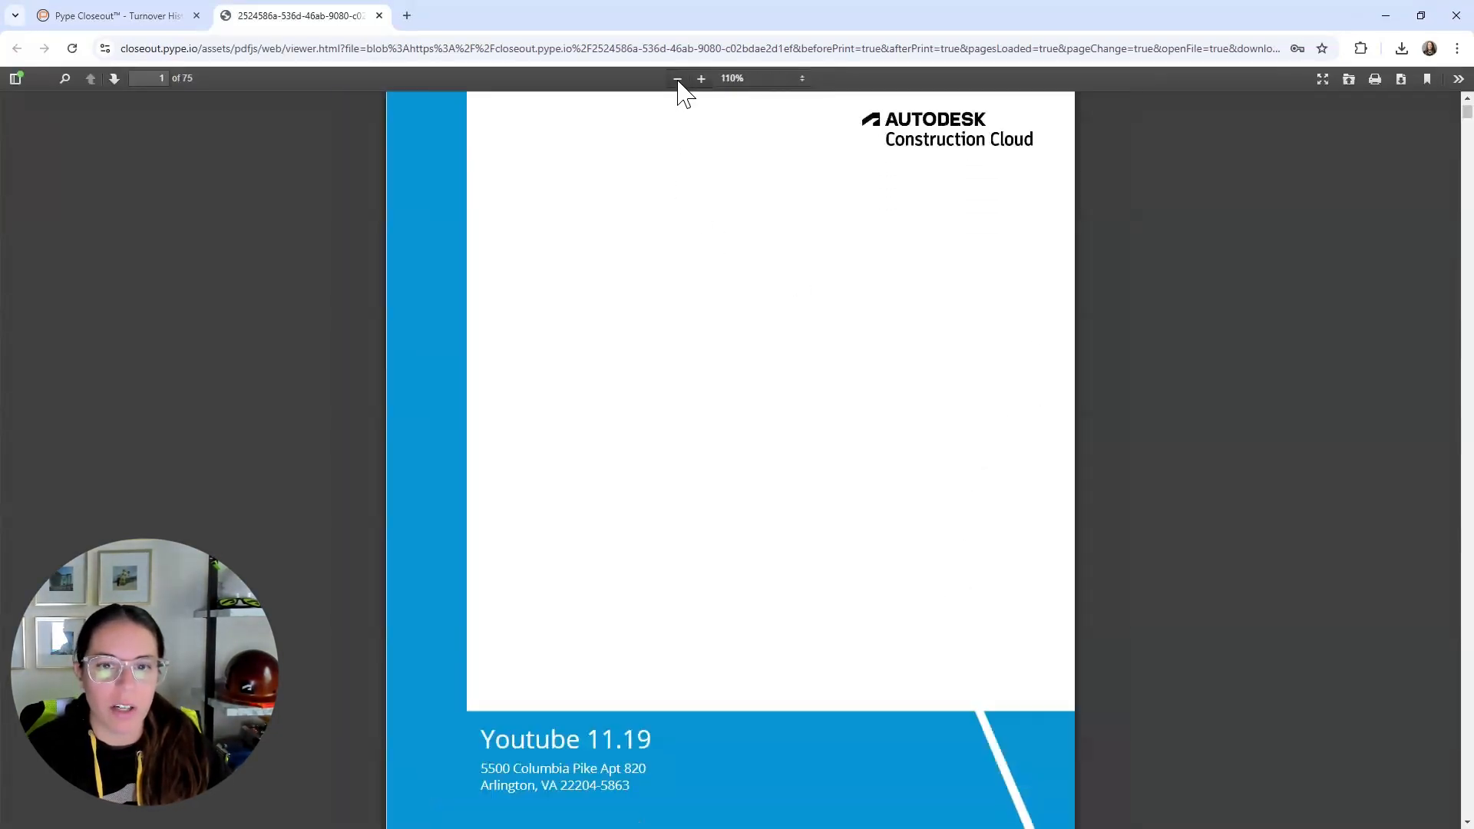
left_click(677, 80)
left_click(677, 80)
scroll(665, 277, "up", 1)
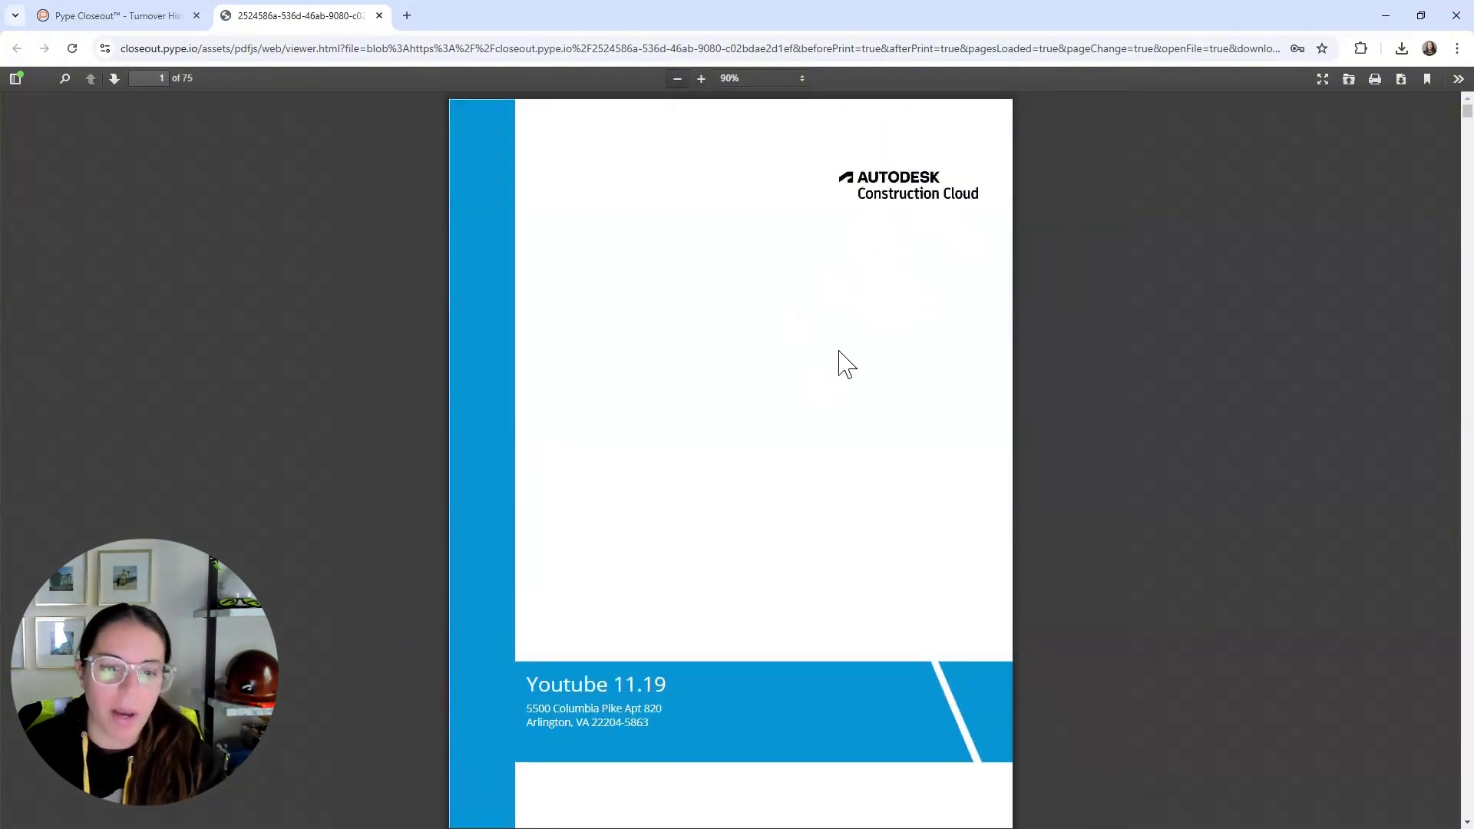
scroll(775, 437, "down", 1)
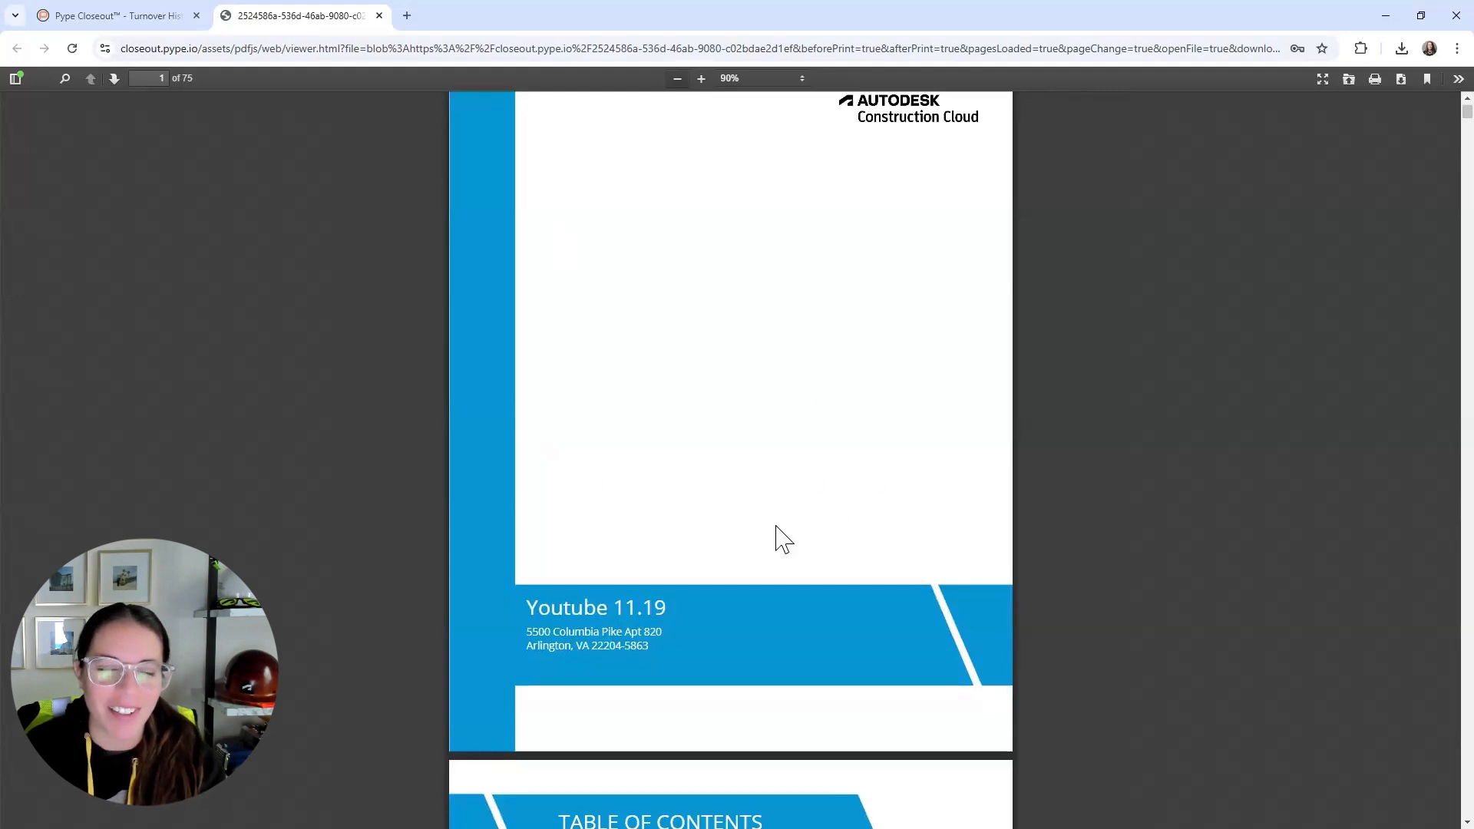
scroll(690, 518, "down", 4)
scroll(688, 520, "down", 6)
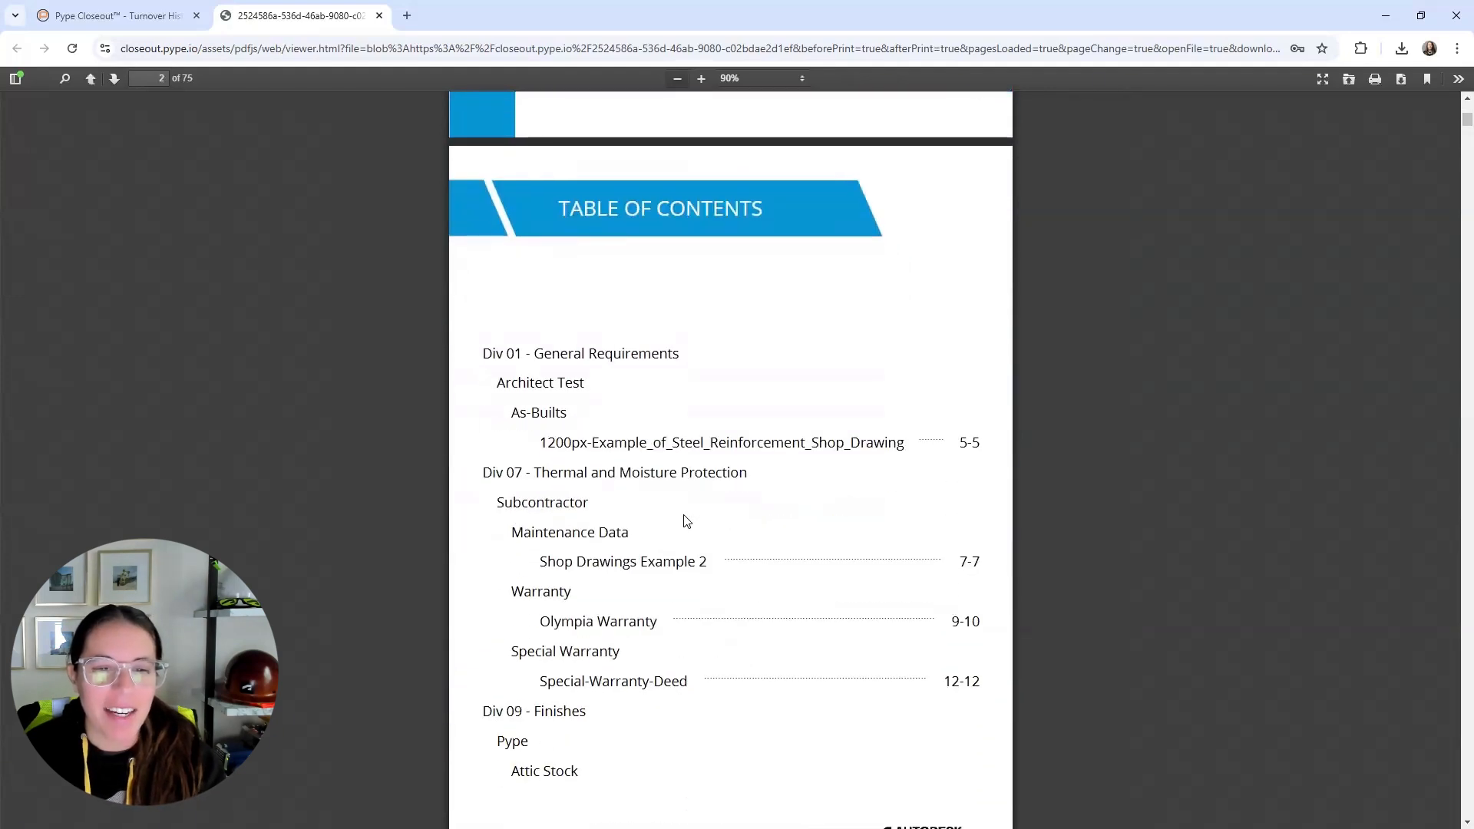
scroll(691, 518, "down", 6)
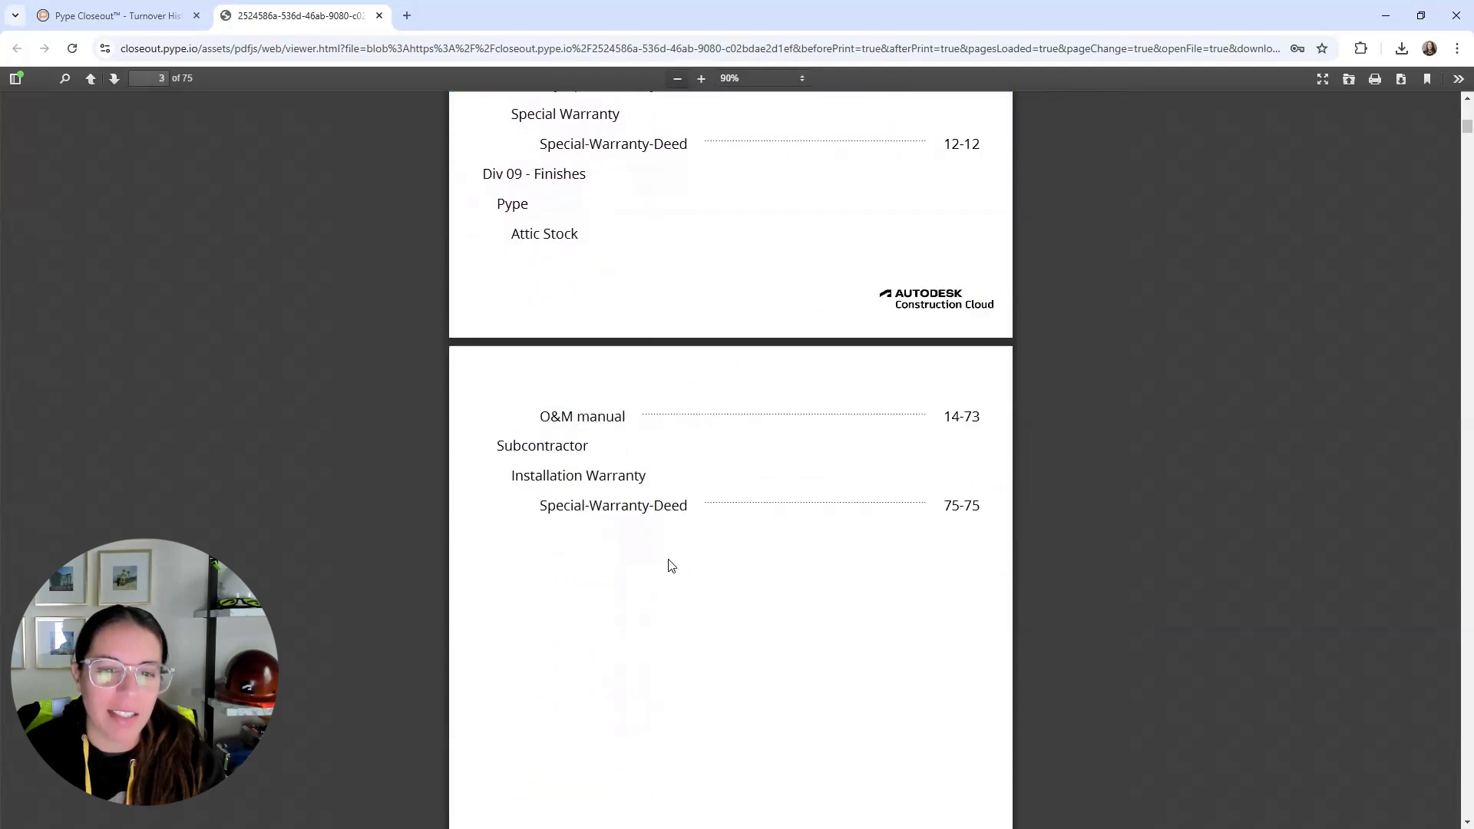
scroll(610, 449, "down", 10)
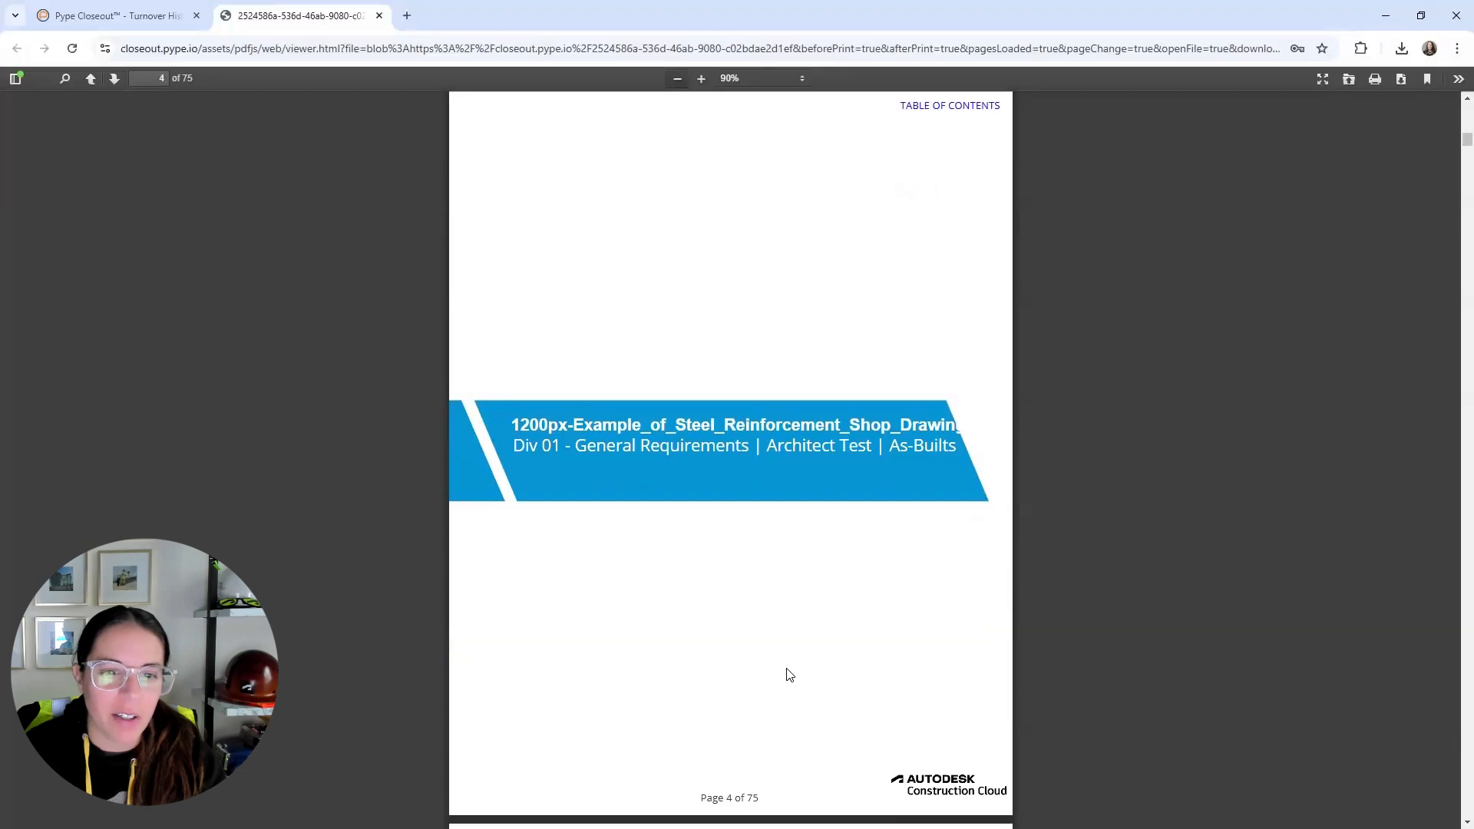
Return to the package's table of contents and follow its link to the Olympia Warranty document.
scroll(782, 662, "up", 10)
scroll(782, 661, "up", 10)
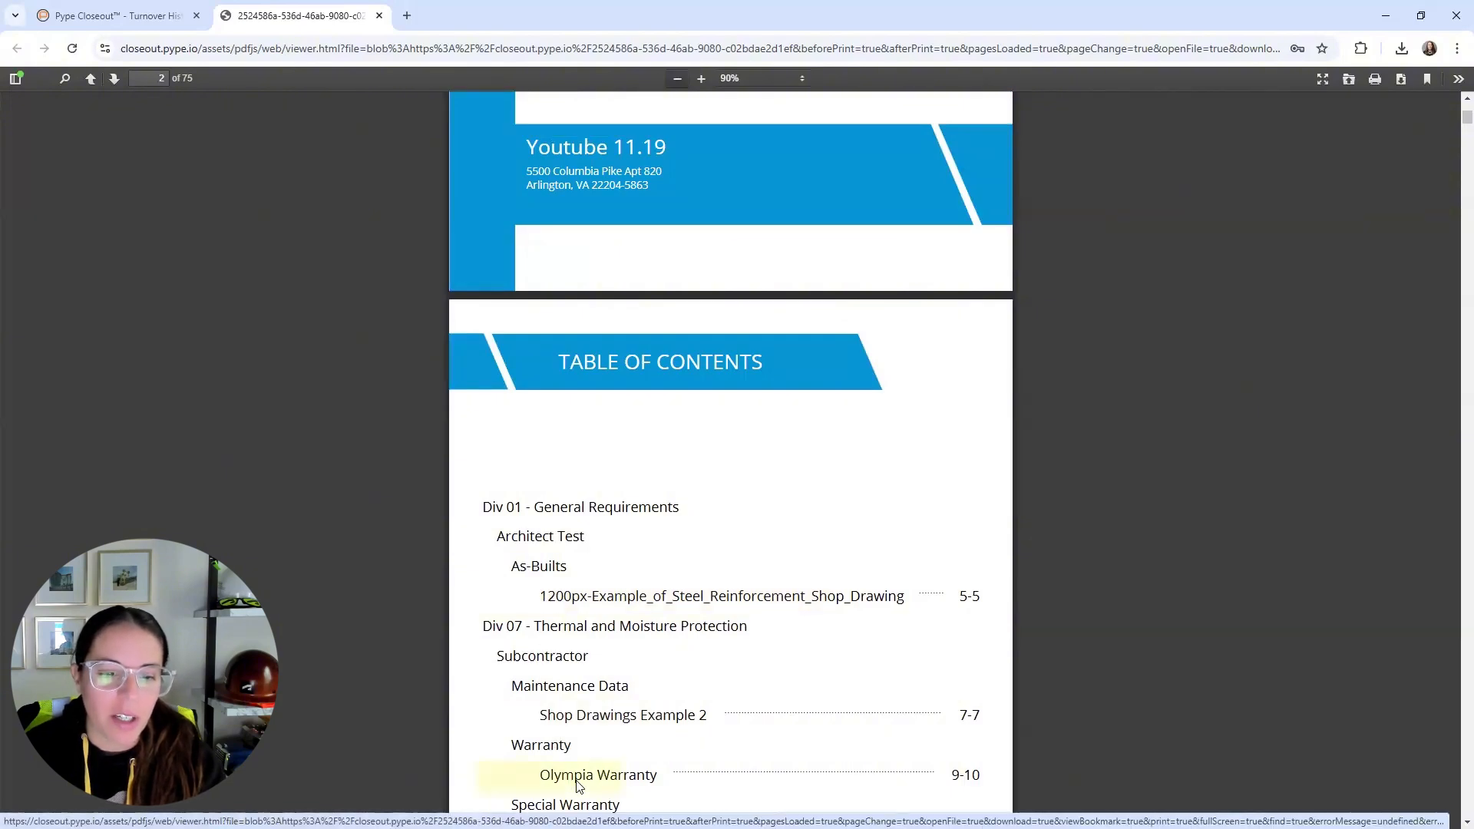
scroll(560, 714, "down", 1)
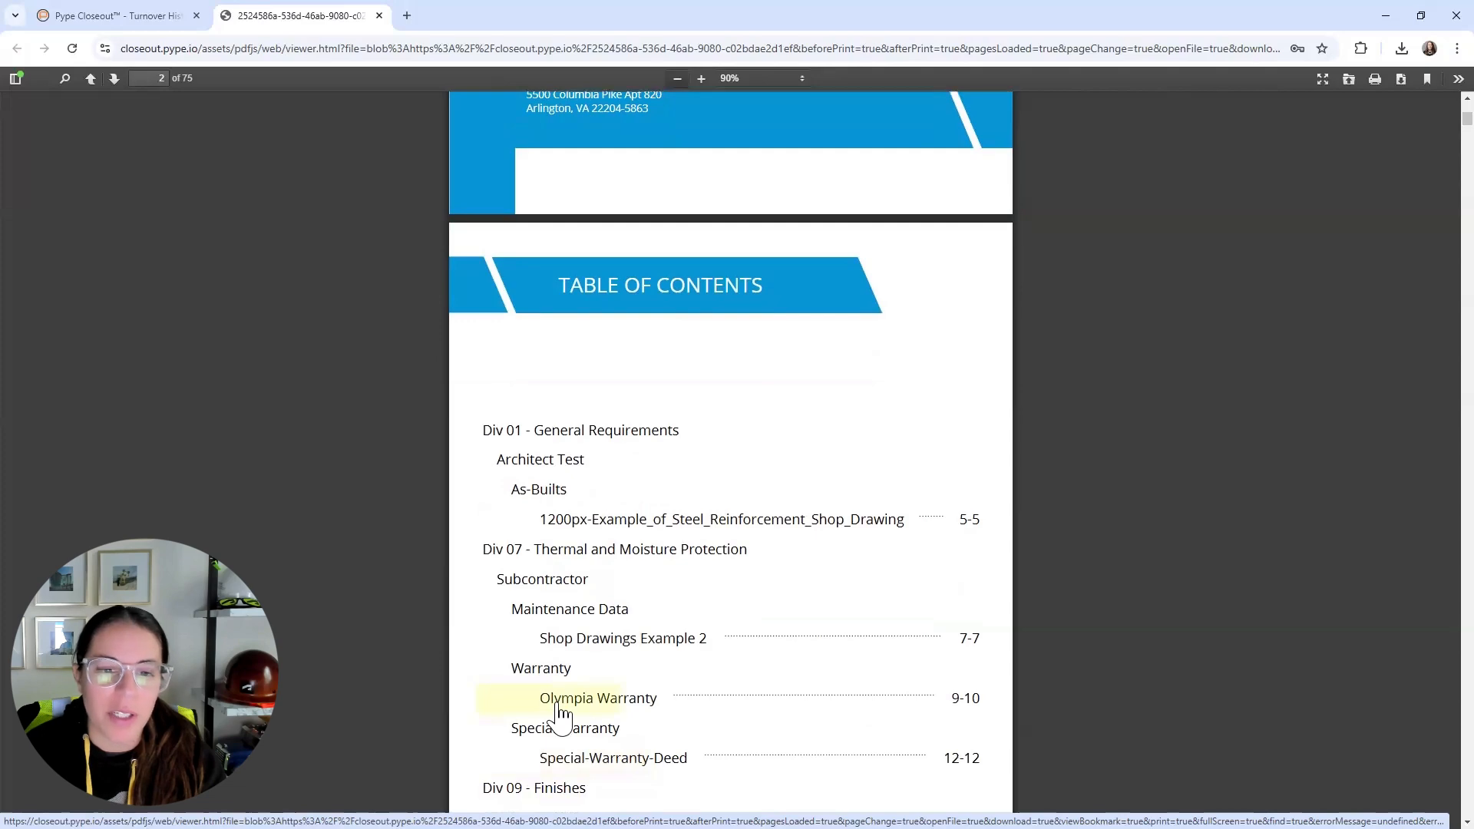
left_click(563, 713)
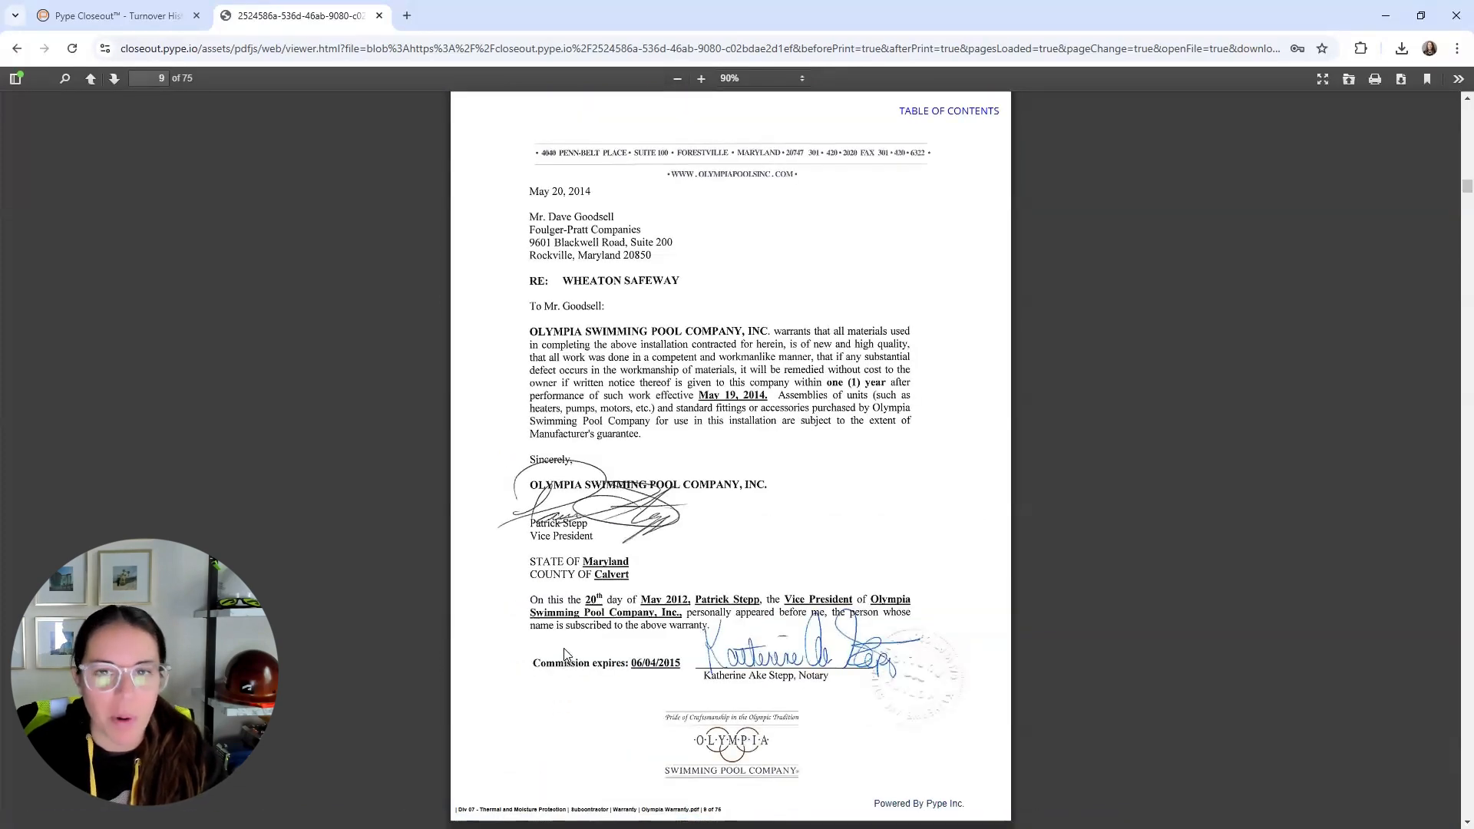
Read through both Olympia Warranty pages and follow the page's link back to the table of contents.
scroll(626, 290, "down", 4)
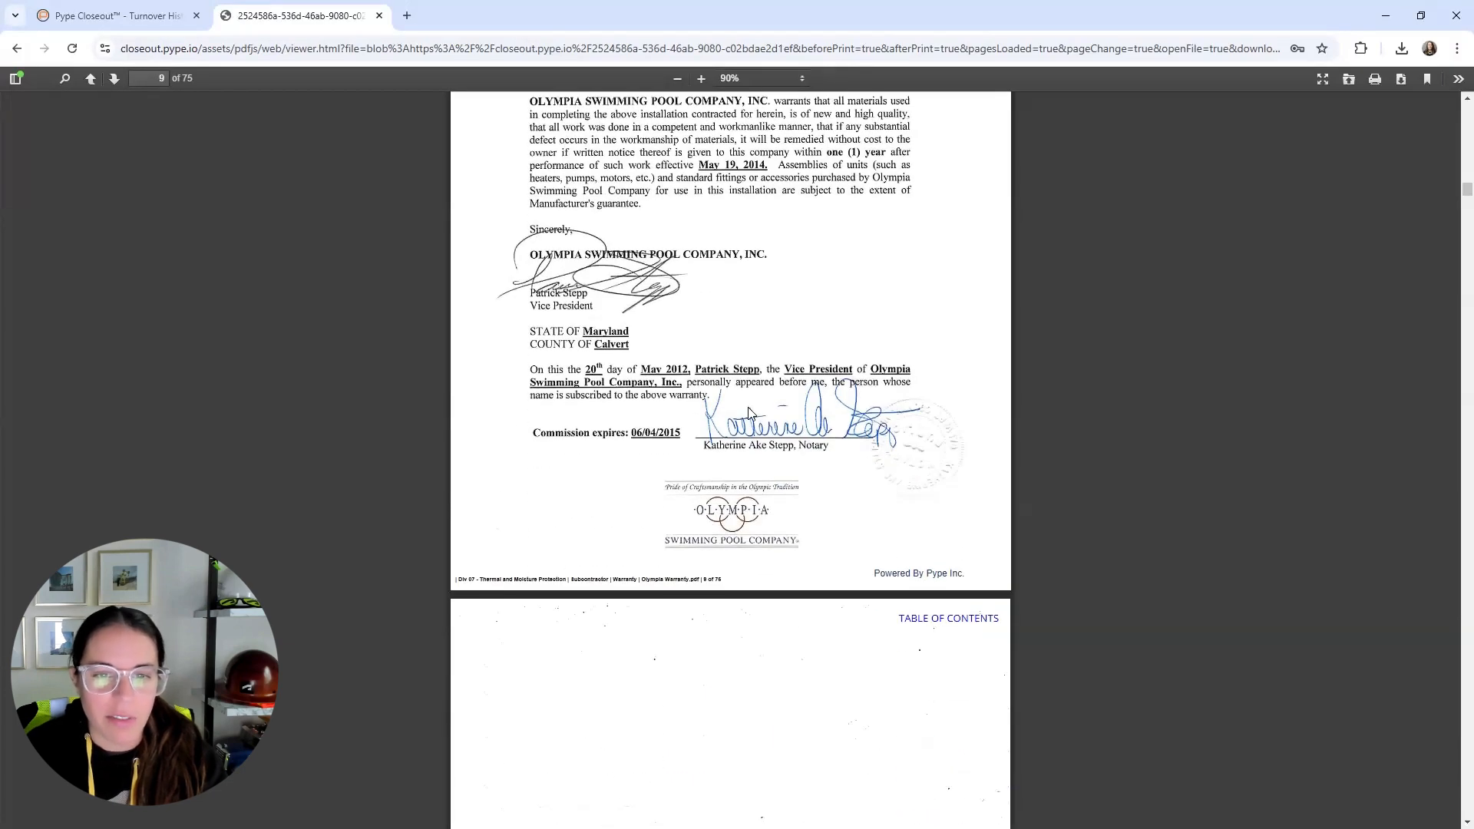
scroll(752, 418, "down", 3)
scroll(751, 419, "down", 3)
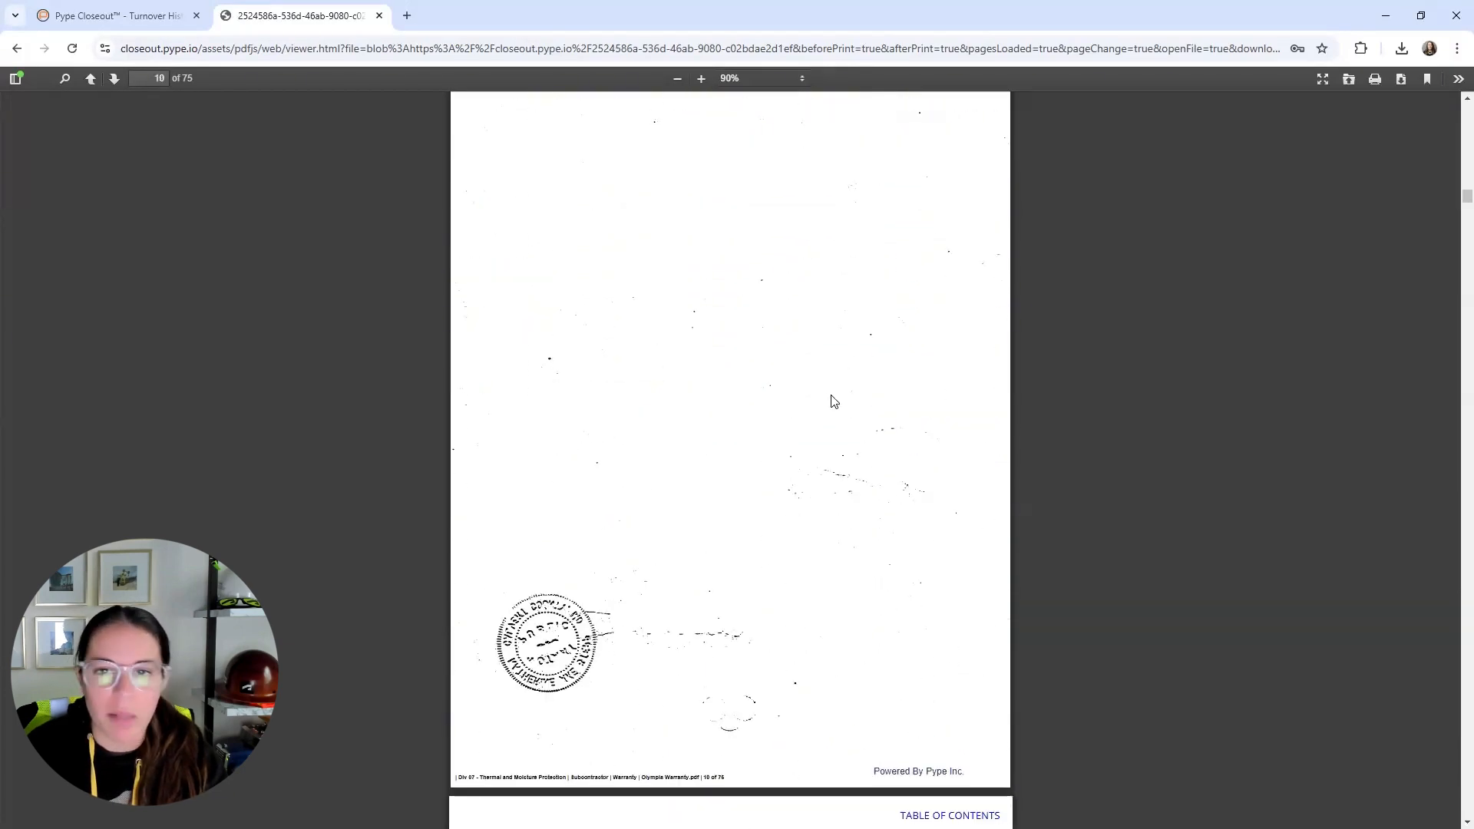
scroll(832, 399, "up", 1)
left_click(984, 163)
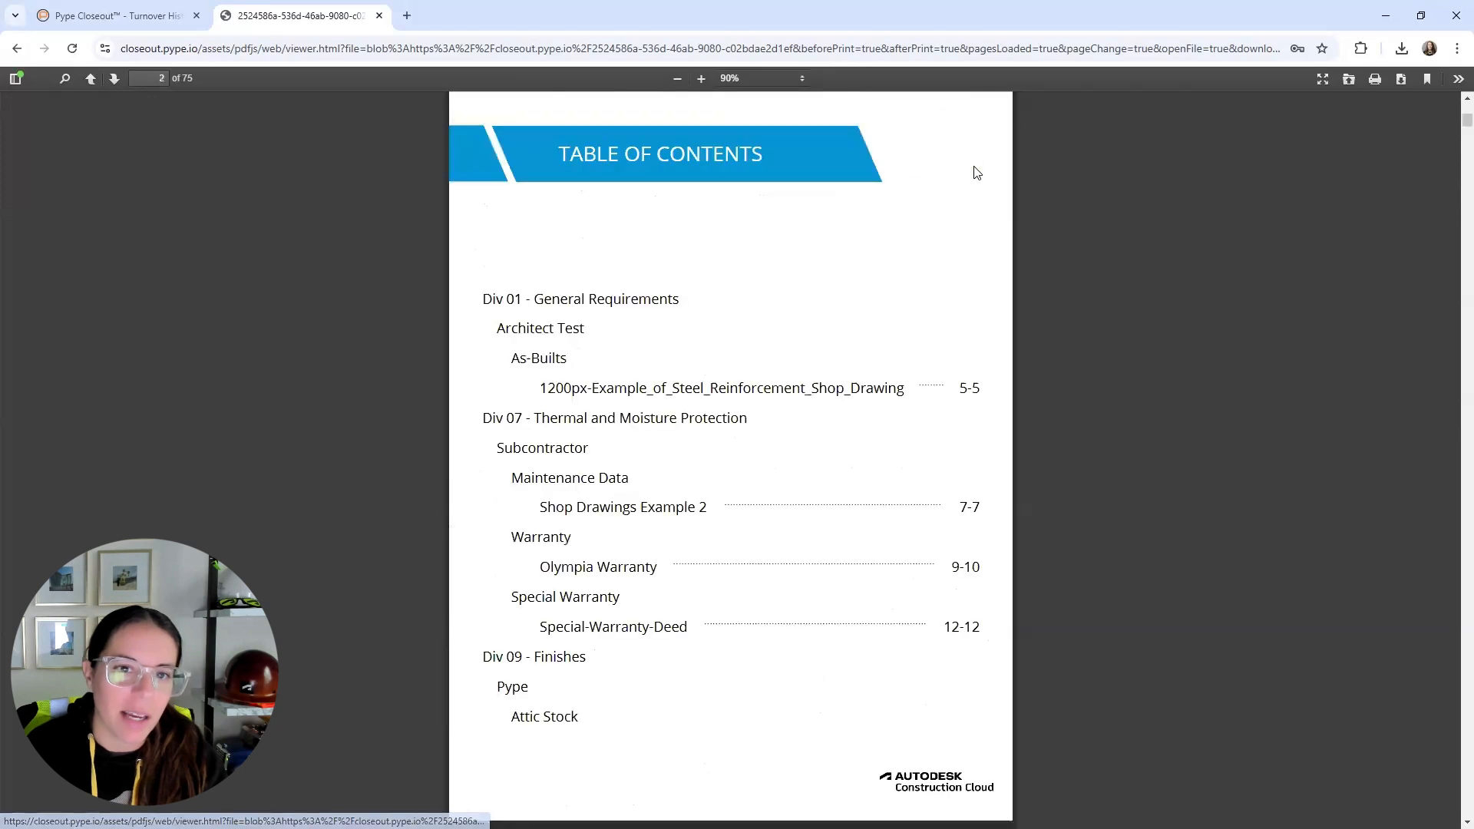